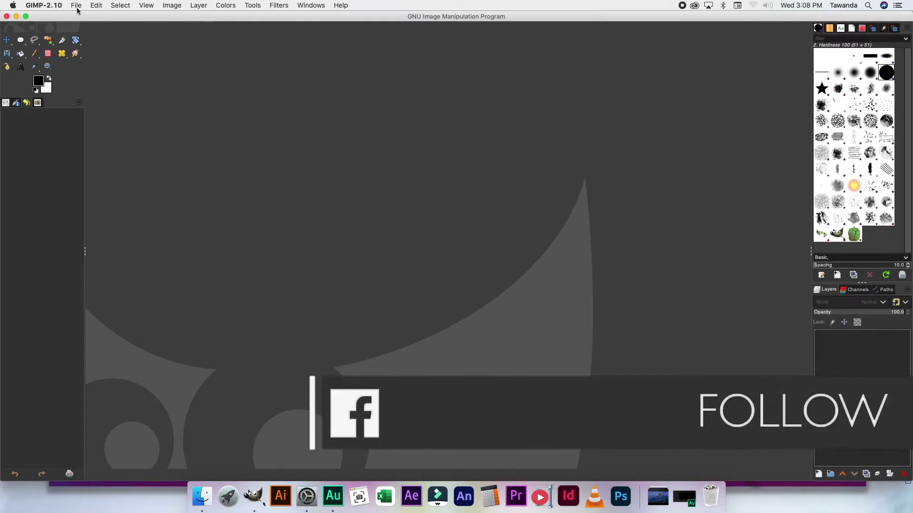
# Create a new 1000 × 1000 px image filled with transparency.
pyautogui.click(77, 9)
pyautogui.click(83, 18)
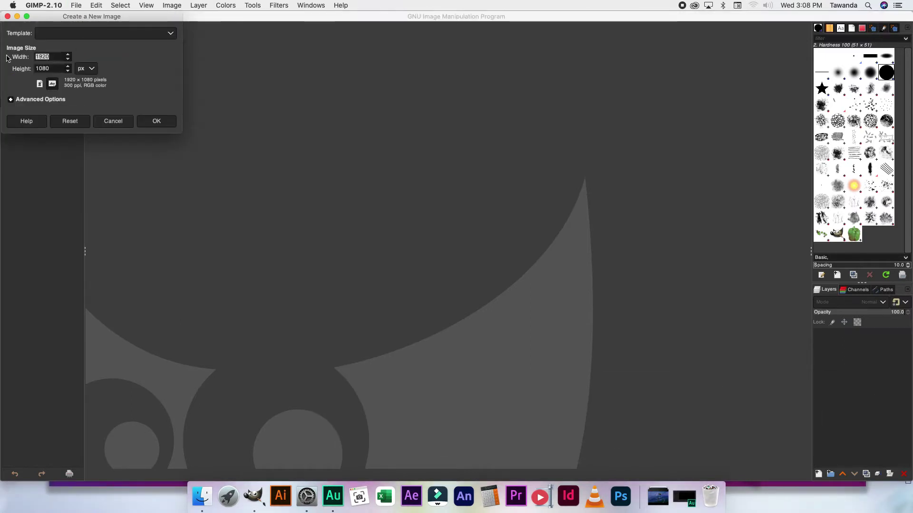
pyautogui.write('1000')
pyautogui.click(57, 70)
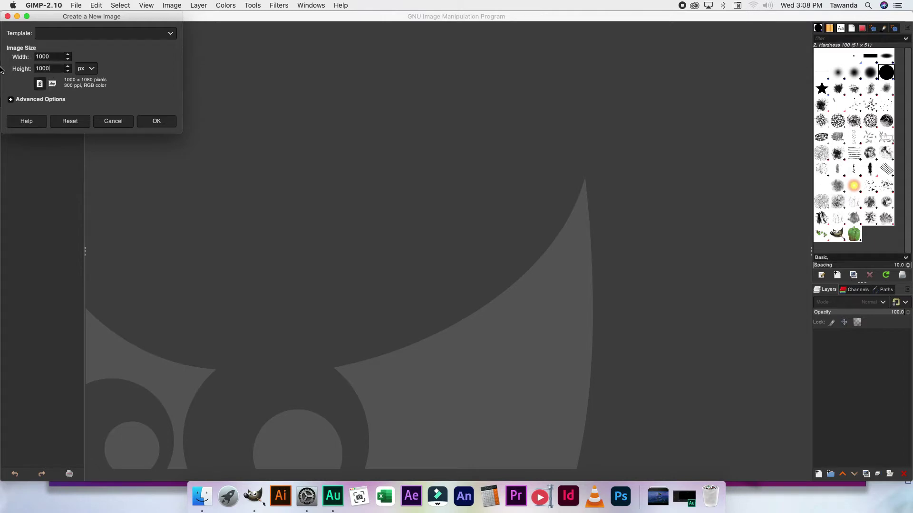
pyautogui.click(59, 101)
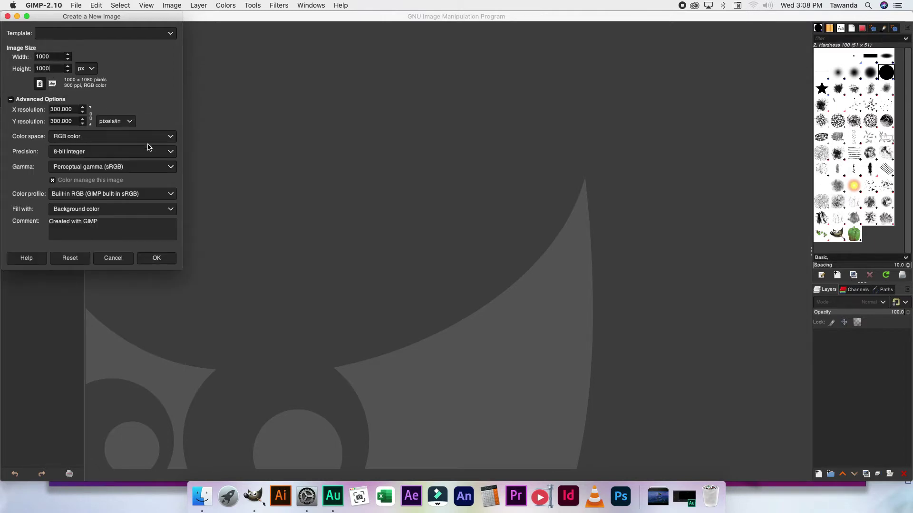
pyautogui.click(152, 211)
pyautogui.click(140, 248)
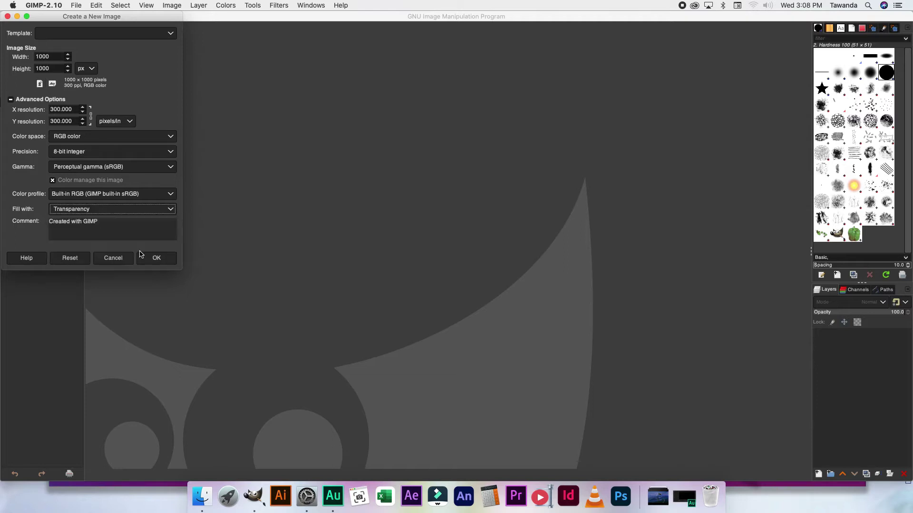
pyautogui.click(155, 259)
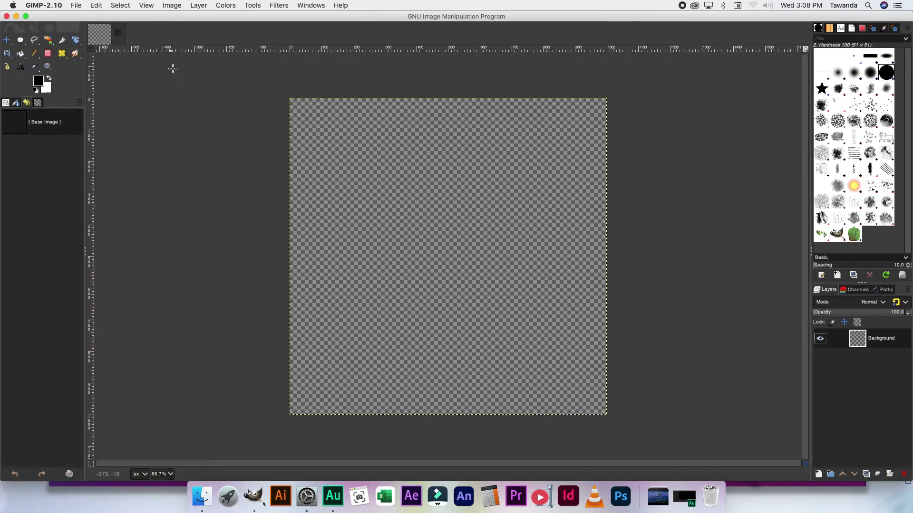
# Add a horizontal guide at 50% of the image height.
pyautogui.click(172, 6)
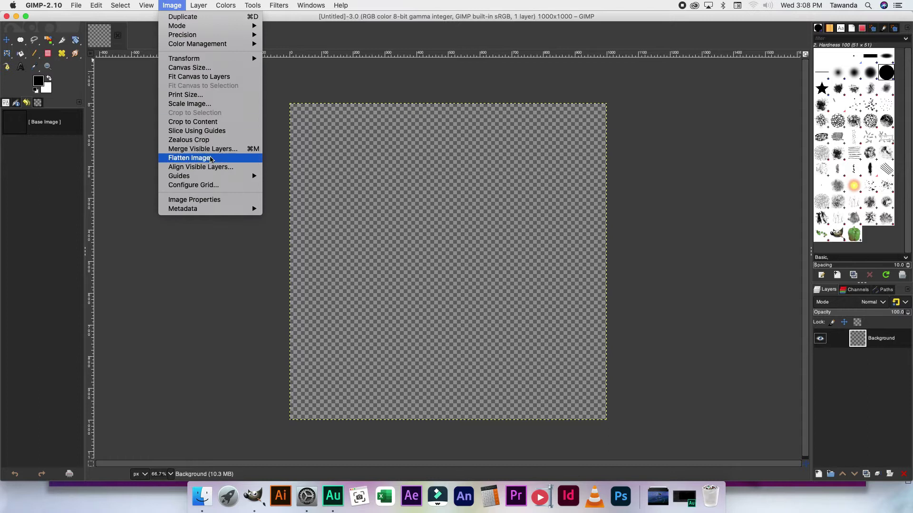
pyautogui.moveTo(219, 177)
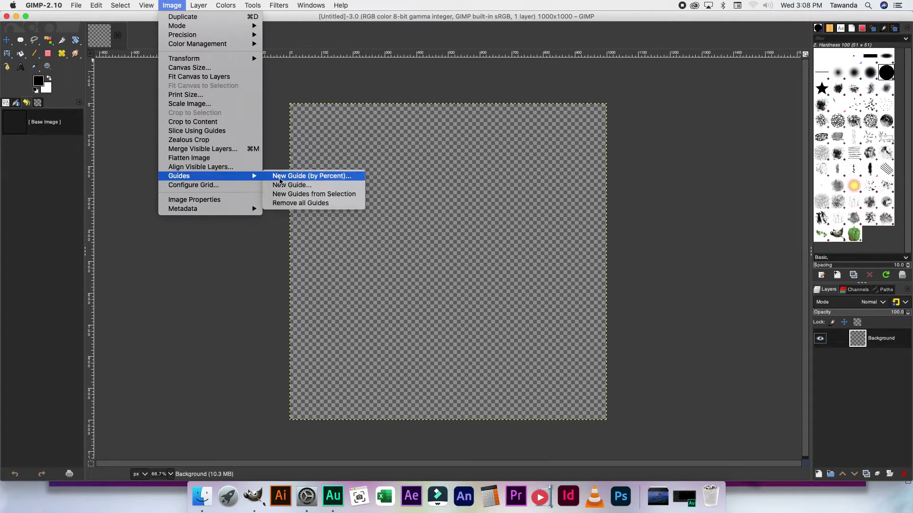
pyautogui.click(280, 177)
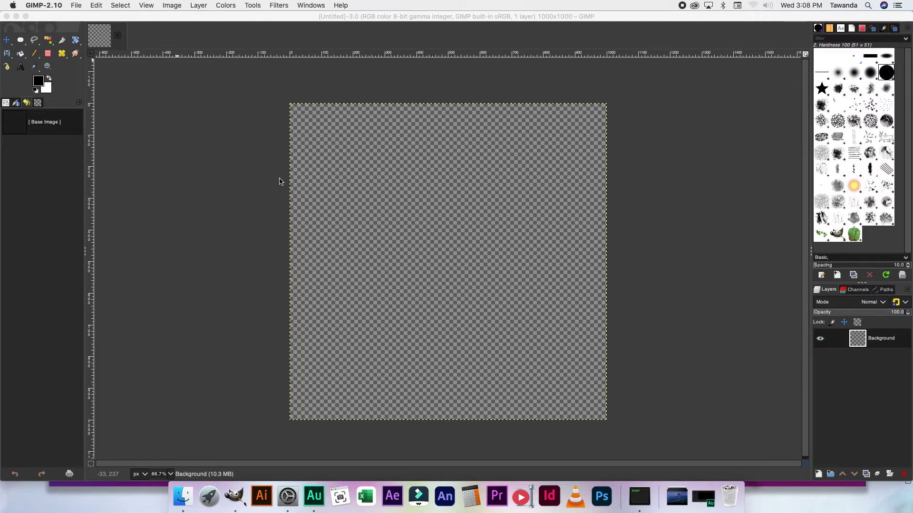
pyautogui.click(522, 286)
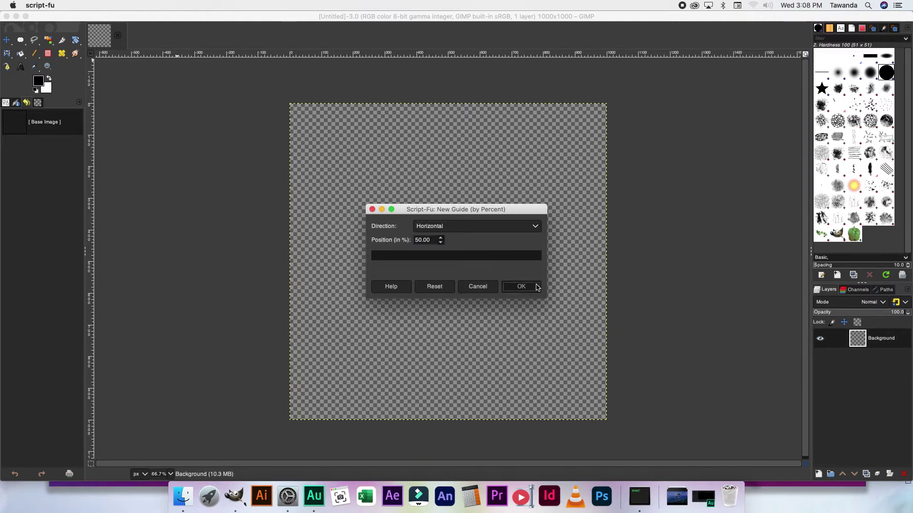
# Add a vertical guide at 50% of the image width.
pyautogui.click(172, 5)
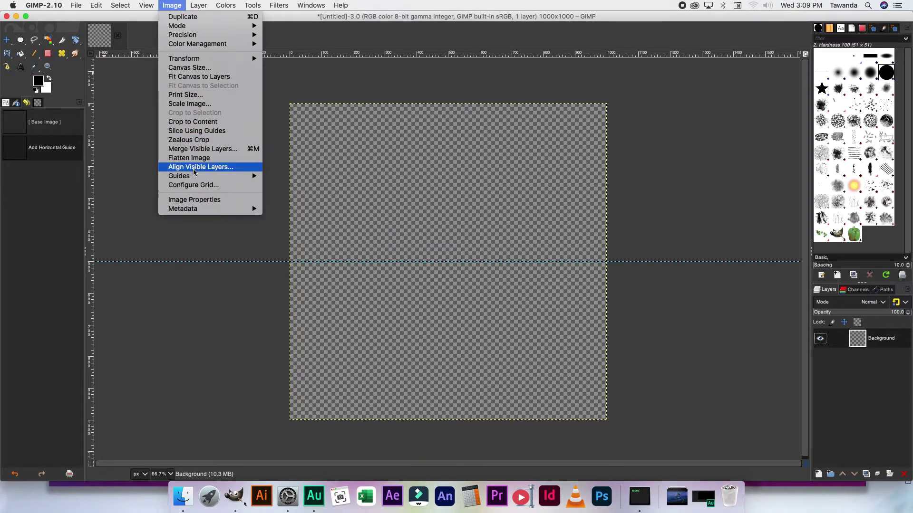
pyautogui.moveTo(181, 176)
pyautogui.click(295, 176)
pyautogui.click(534, 227)
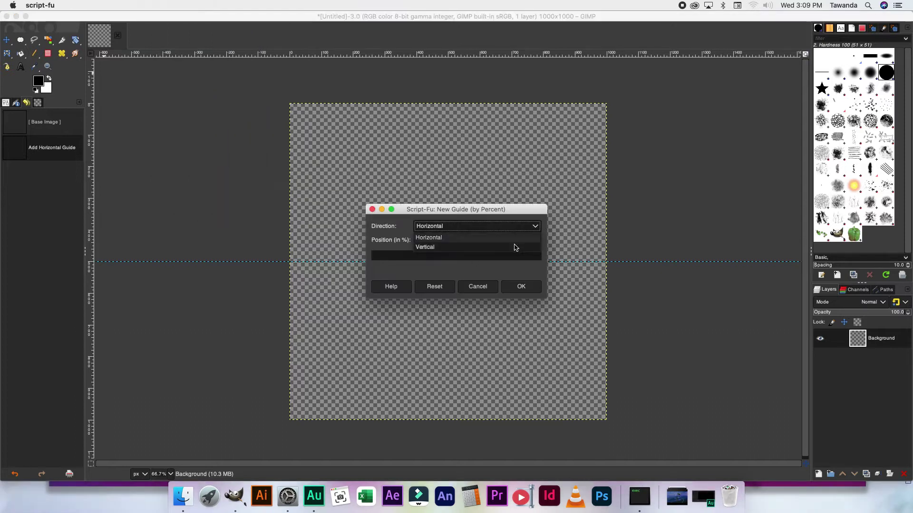
pyautogui.click(513, 247)
pyautogui.click(521, 286)
pyautogui.click(820, 475)
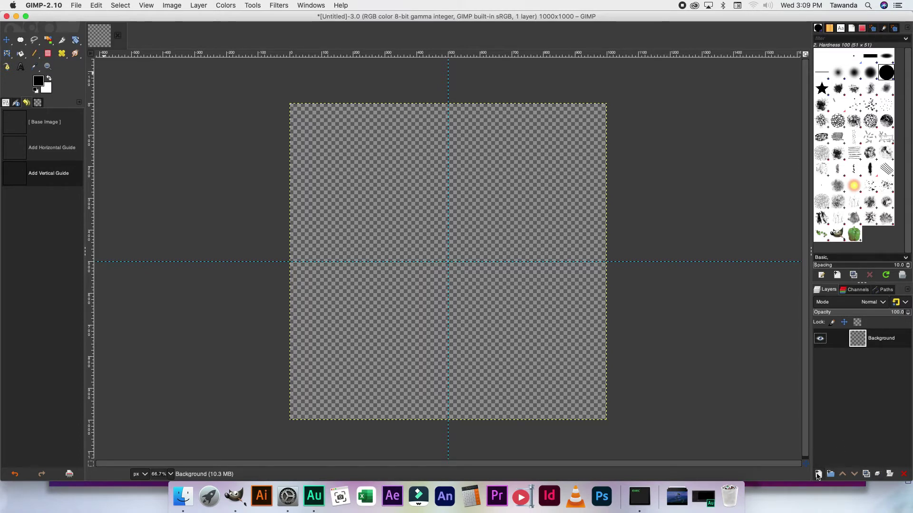
# Add a new layer filled with white, reset colours to black, and add another empty layer.
pyautogui.click(818, 475)
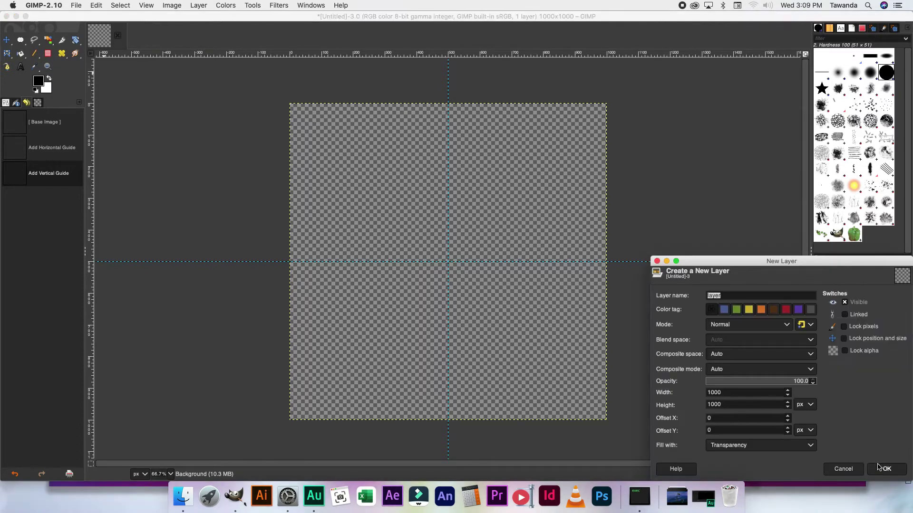
pyautogui.click(879, 468)
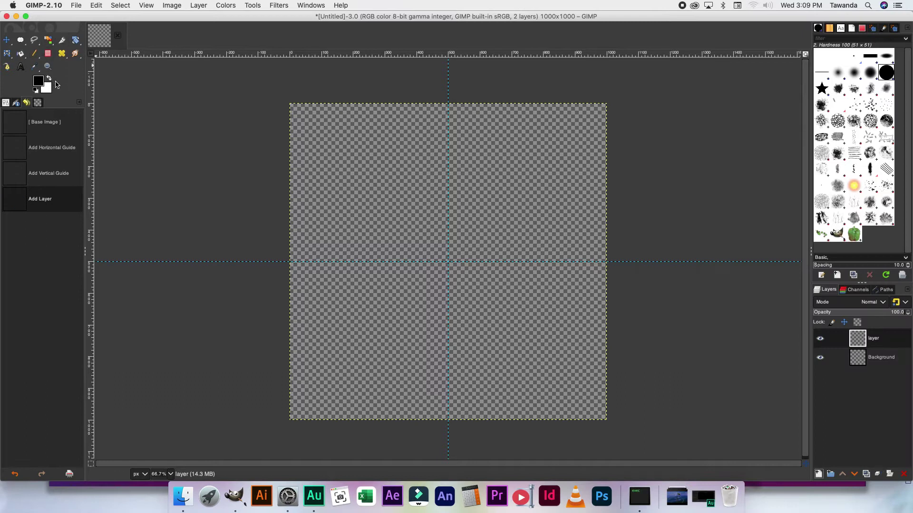
pyautogui.click(328, 188)
pyautogui.hotkey('shift', 'ctrl', 'n')
pyautogui.press('Return')
pyautogui.press('x')
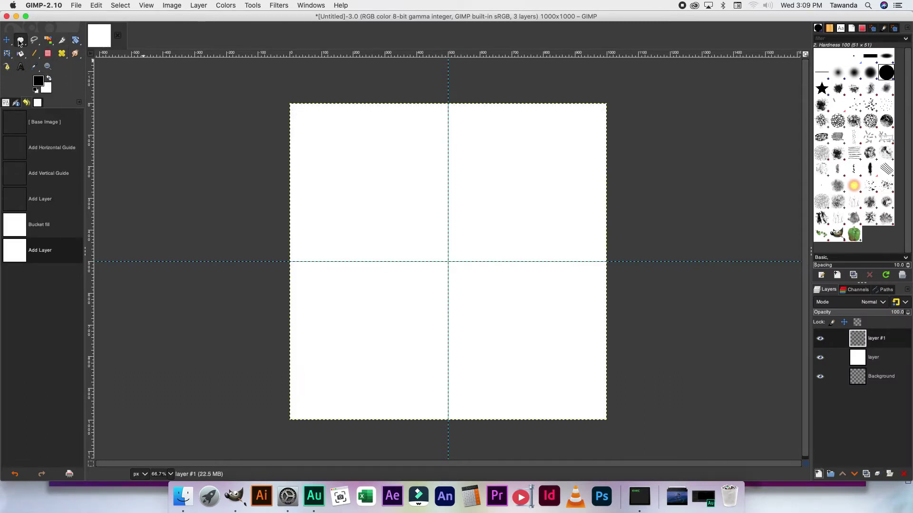
# Stroke a large circle selection, centred on the guides, with a black outline.
pyautogui.click(20, 41)
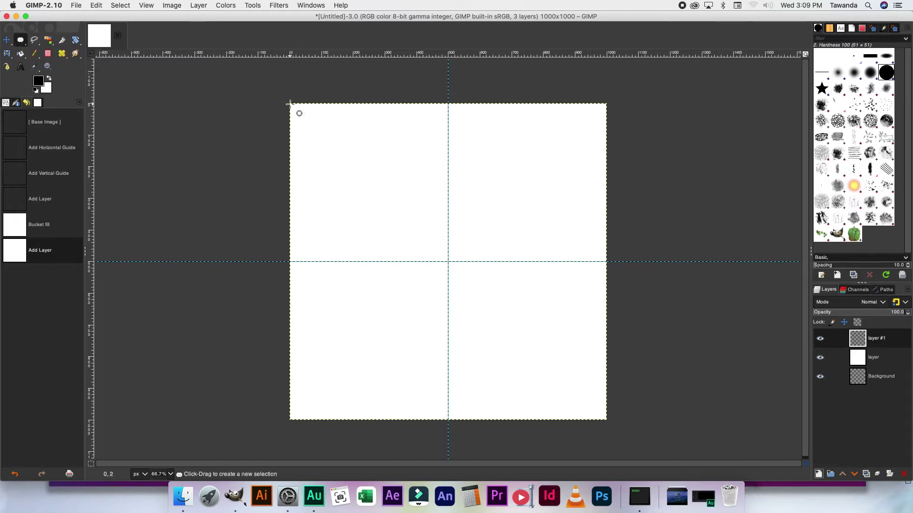
pyautogui.moveTo(289, 104); pyautogui.dragTo(584, 393)
pyautogui.moveTo(479, 238); pyautogui.dragTo(485, 239)
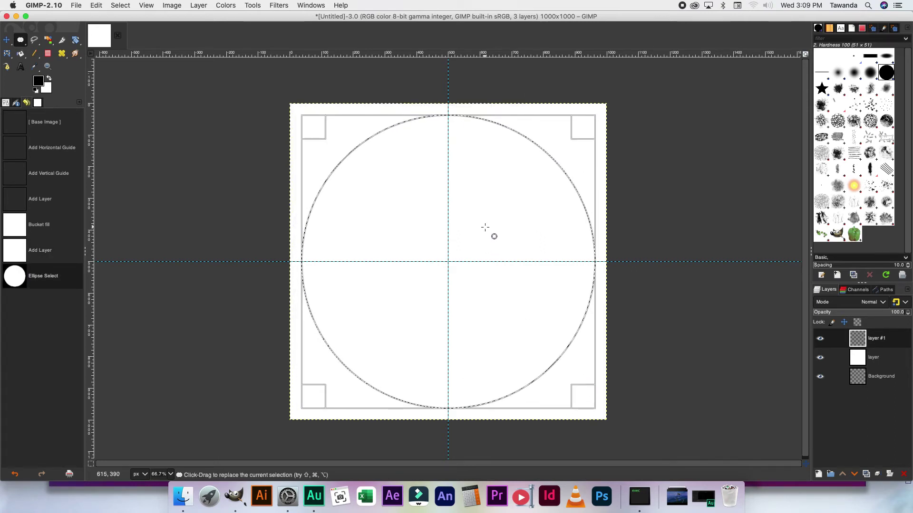
pyautogui.rightClick(484, 228)
pyautogui.moveTo(519, 254)
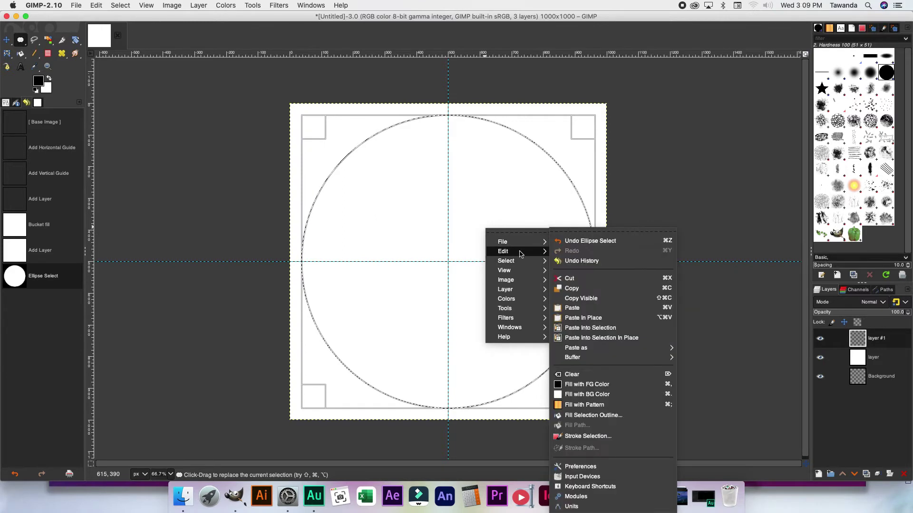
pyautogui.click(587, 436)
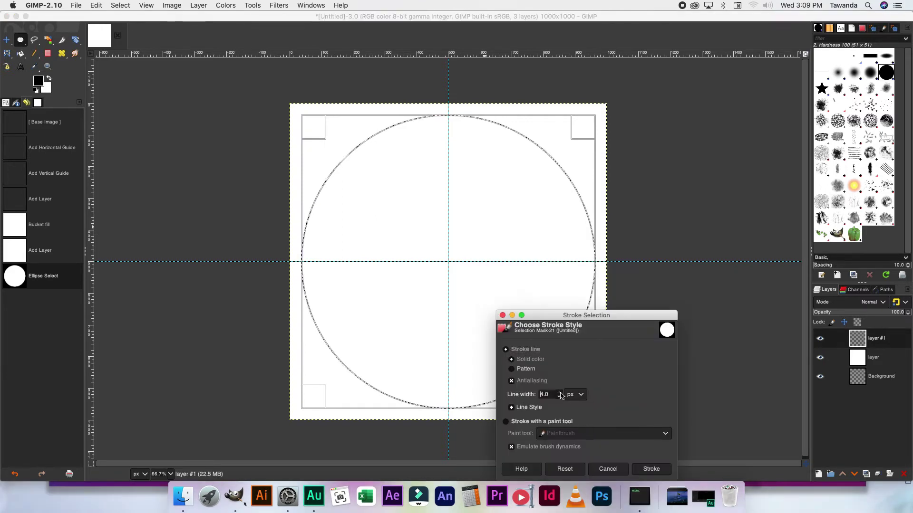
pyautogui.click(652, 469)
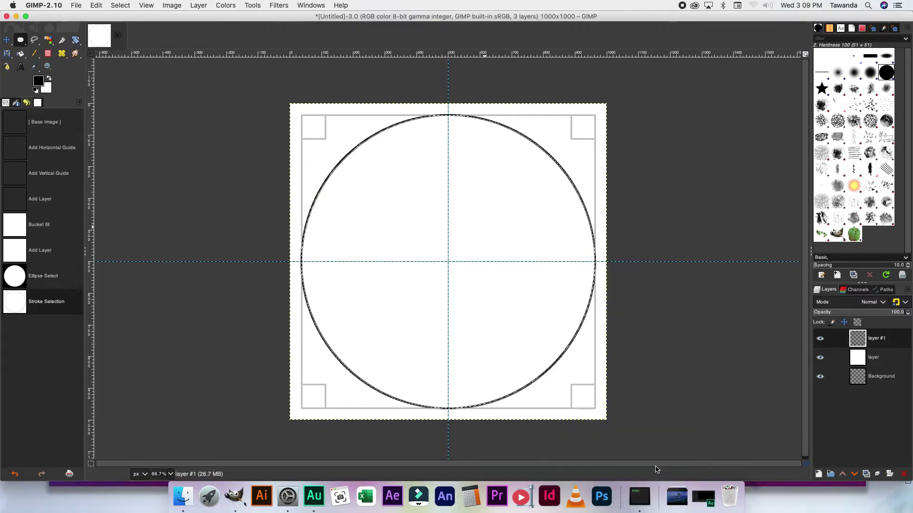
# Clear the selection and add another empty layer.
pyautogui.rightClick(528, 354)
pyautogui.moveTo(551, 379)
pyautogui.click(617, 337)
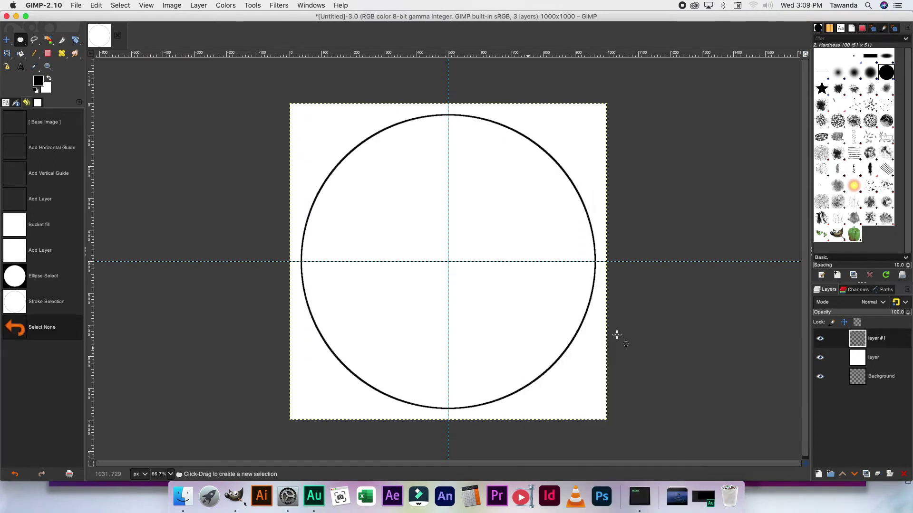
pyautogui.click(818, 474)
# Stroke a second centred circle selection in black, then deselect.
pyautogui.moveTo(291, 106); pyautogui.dragTo(567, 380)
pyautogui.moveTo(401, 204); pyautogui.dragTo(422, 223)
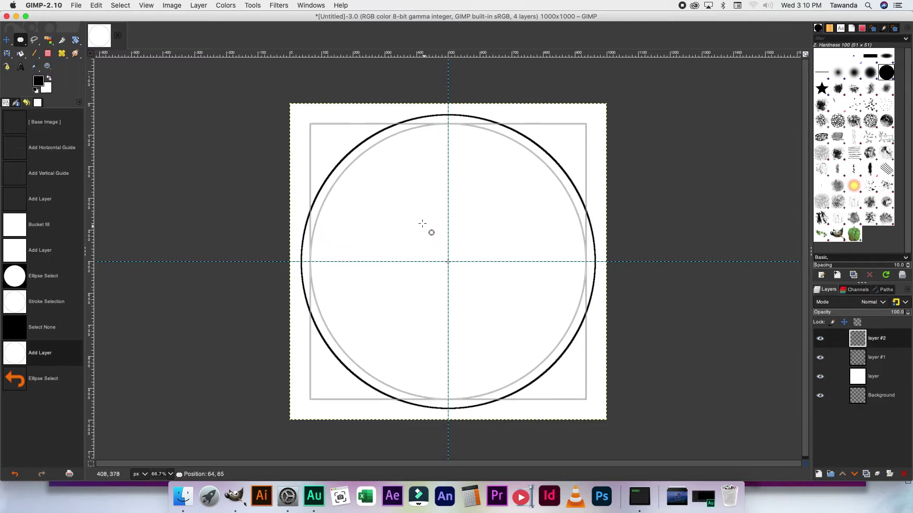
pyautogui.rightClick(493, 229)
pyautogui.moveTo(509, 249)
pyautogui.click(590, 437)
pyautogui.click(664, 470)
pyautogui.rightClick(577, 303)
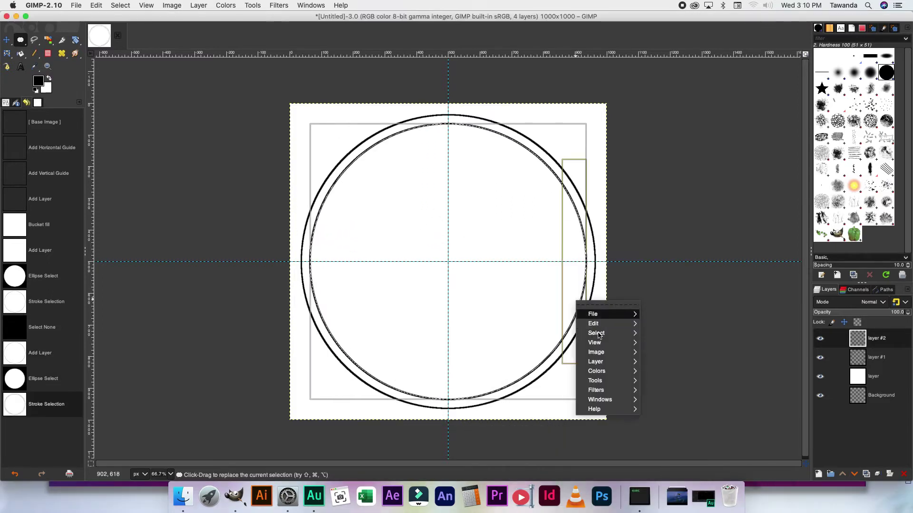
pyautogui.click(663, 342)
# Scale the second circle's layer down to 785 px, keeping it centred on the guides.
pyautogui.click(76, 40)
pyautogui.click(589, 372)
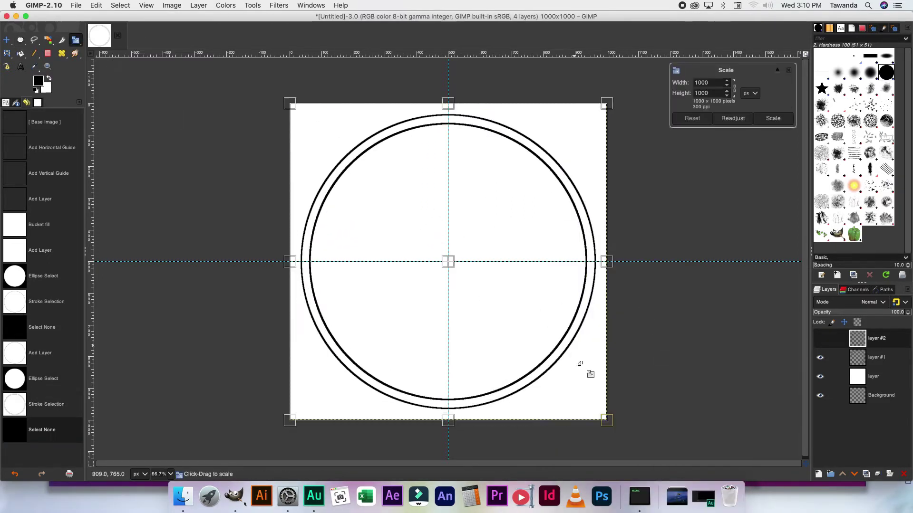
pyautogui.moveTo(580, 363); pyautogui.dragTo(550, 372)
pyautogui.moveTo(416, 228); pyautogui.dragTo(458, 265)
pyautogui.moveTo(589, 401); pyautogui.dragTo(563, 381)
pyautogui.moveTo(442, 256); pyautogui.dragTo(462, 271)
pyautogui.click(772, 117)
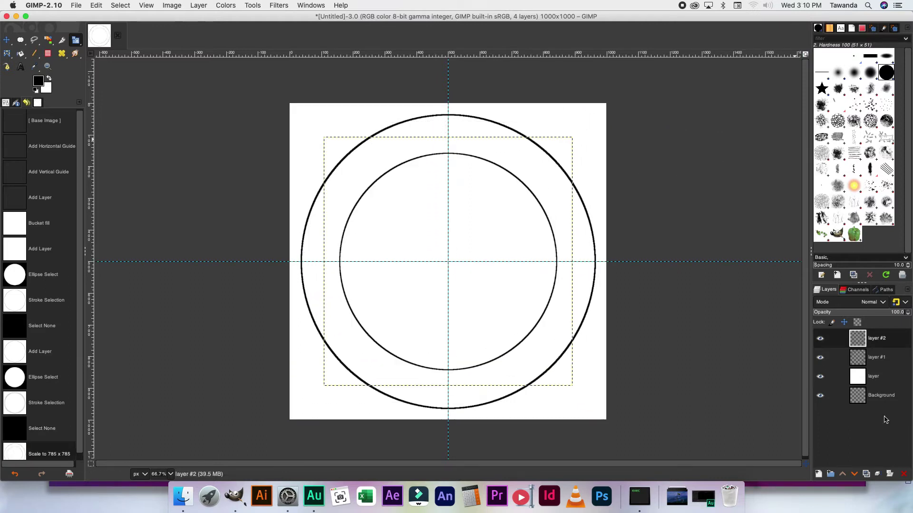
# On a new layer, stroke a smaller centred circle with a 12 px black line, then deselect.
pyautogui.click(818, 474)
pyautogui.click(872, 473)
pyautogui.press('e')
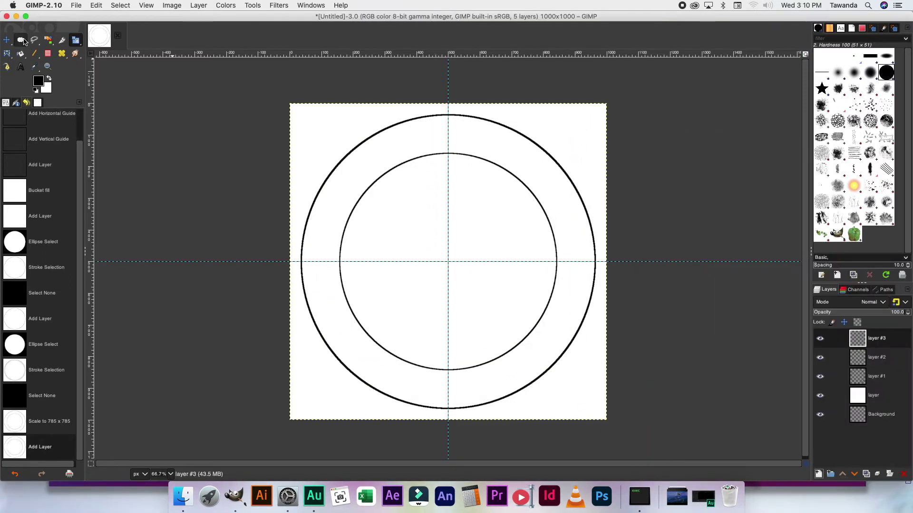
pyautogui.moveTo(291, 104); pyautogui.dragTo(492, 305)
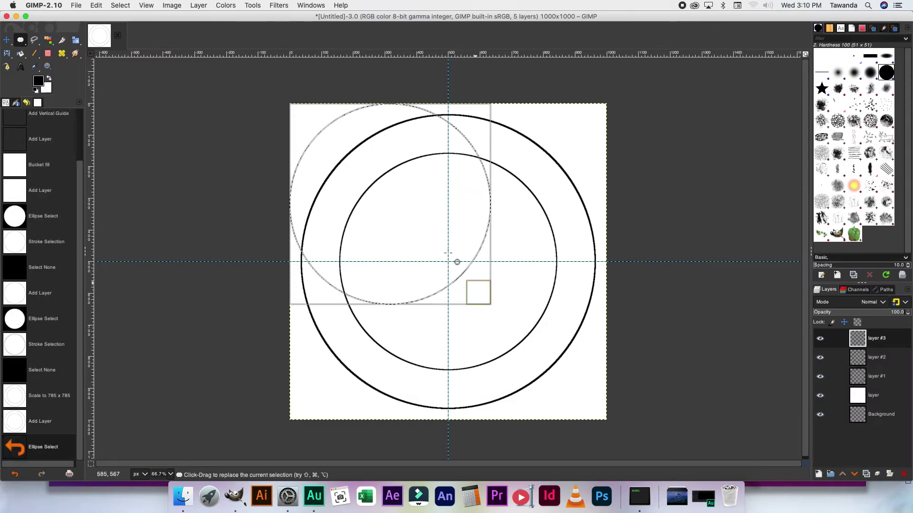
pyautogui.moveTo(390, 199); pyautogui.dragTo(447, 257)
pyautogui.rightClick(483, 238)
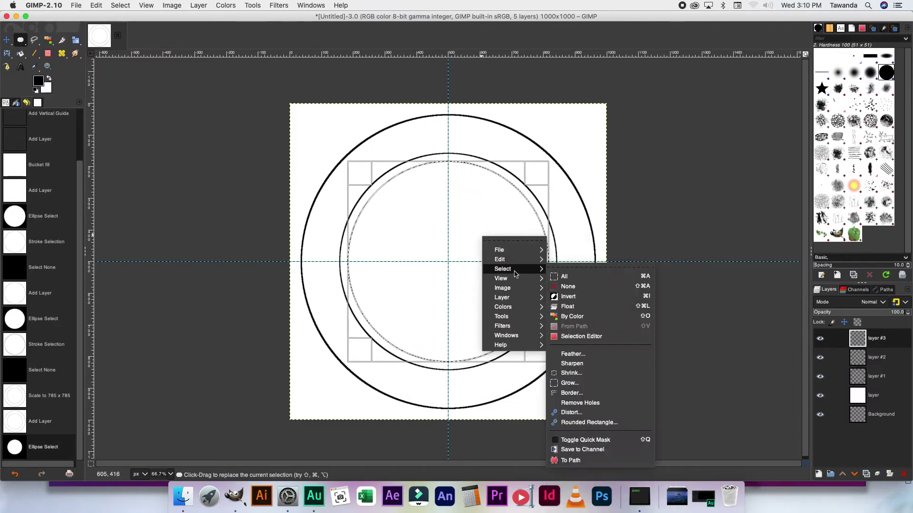
pyautogui.moveTo(499, 259)
pyautogui.click(584, 436)
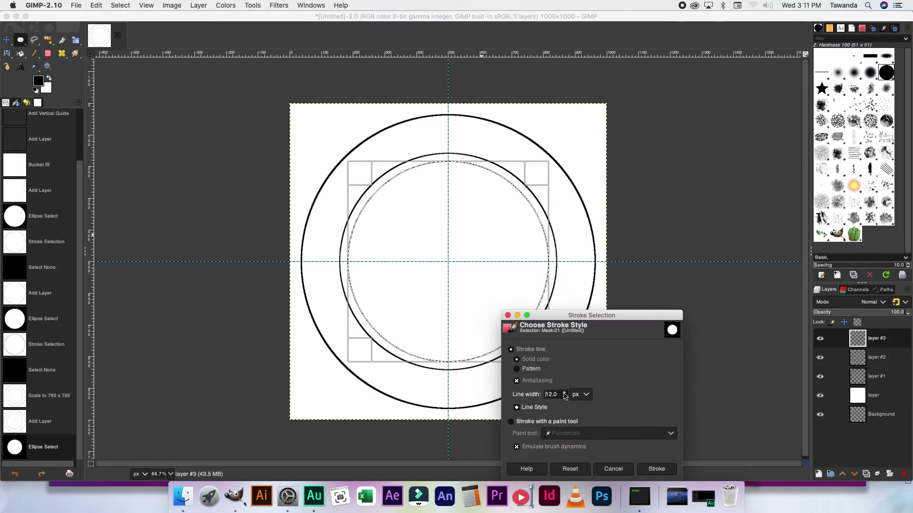
pyautogui.click(657, 468)
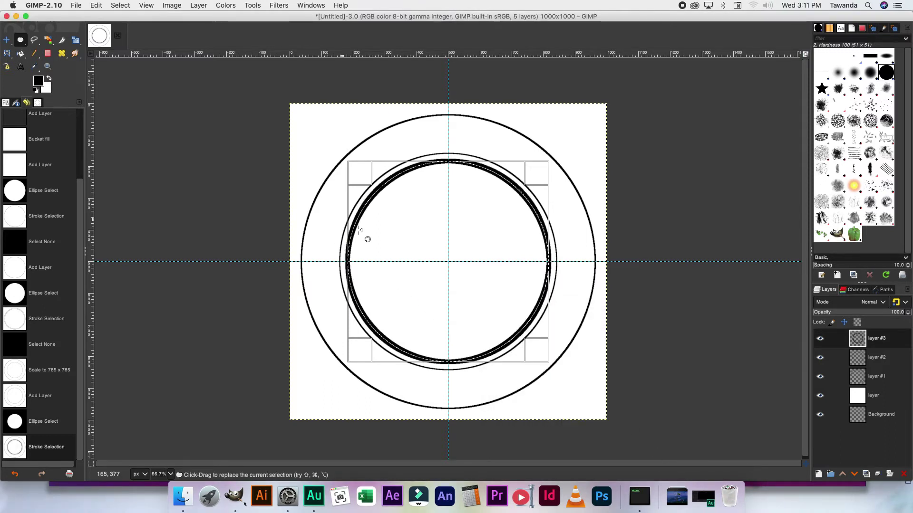
pyautogui.rightClick(395, 243)
pyautogui.moveTo(428, 267)
pyautogui.click(492, 292)
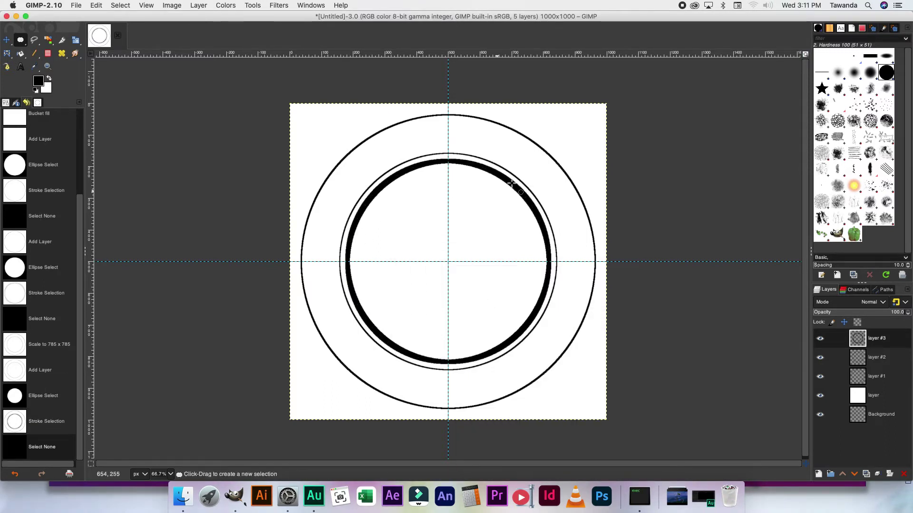
# Hide the white and Background layers, merge the visible ring layers, then show the white layer again.
pyautogui.click(820, 396)
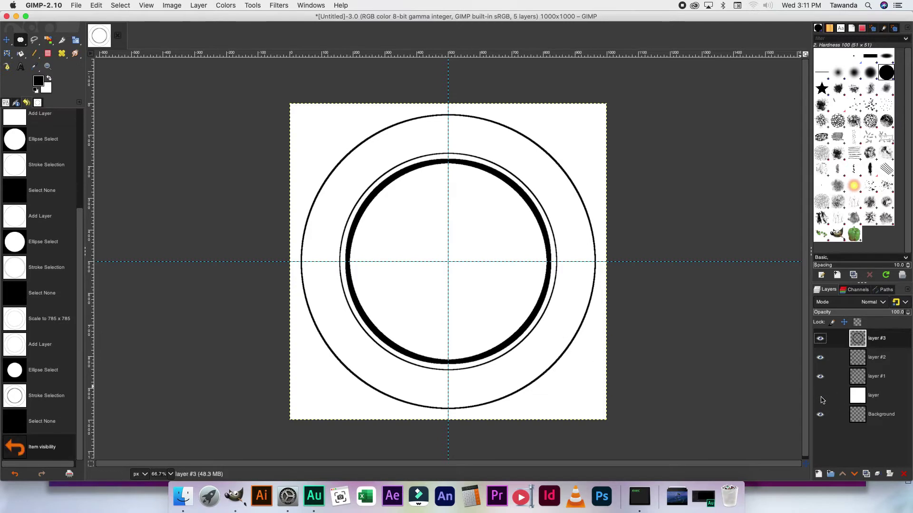
pyautogui.click(820, 415)
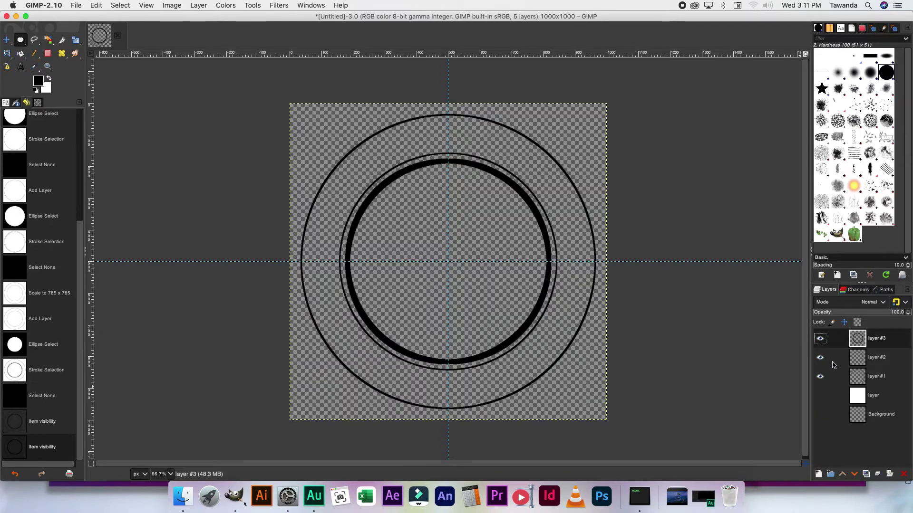
pyautogui.hotkey('ctrl', 'm')
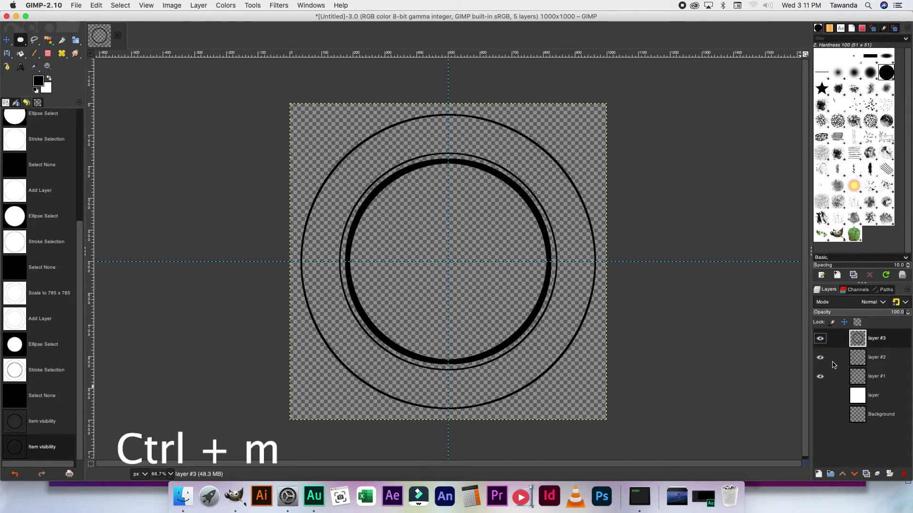
pyautogui.press('Return')
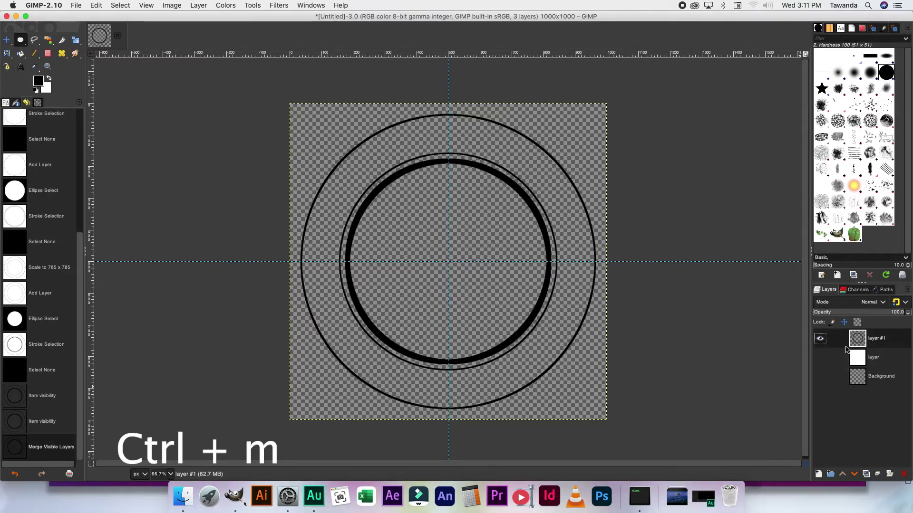
pyautogui.click(820, 357)
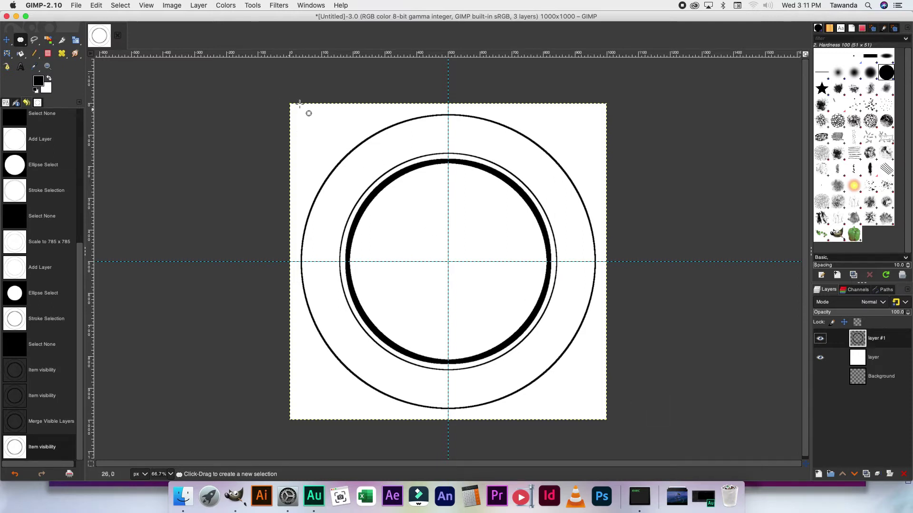
pyautogui.moveTo(289, 103); pyautogui.dragTo(540, 363)
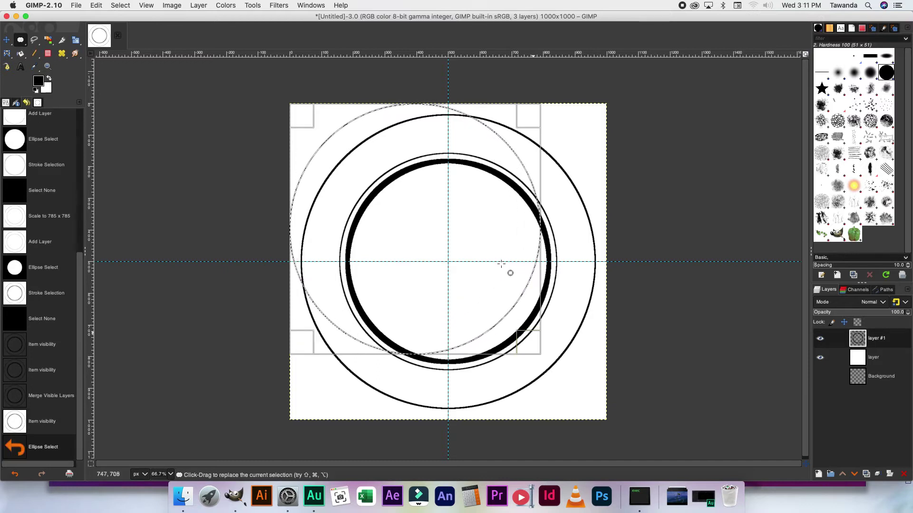
# On a new layer, stroke the centred circle selection with a 5 px line.
pyautogui.moveTo(485, 220); pyautogui.dragTo(518, 257)
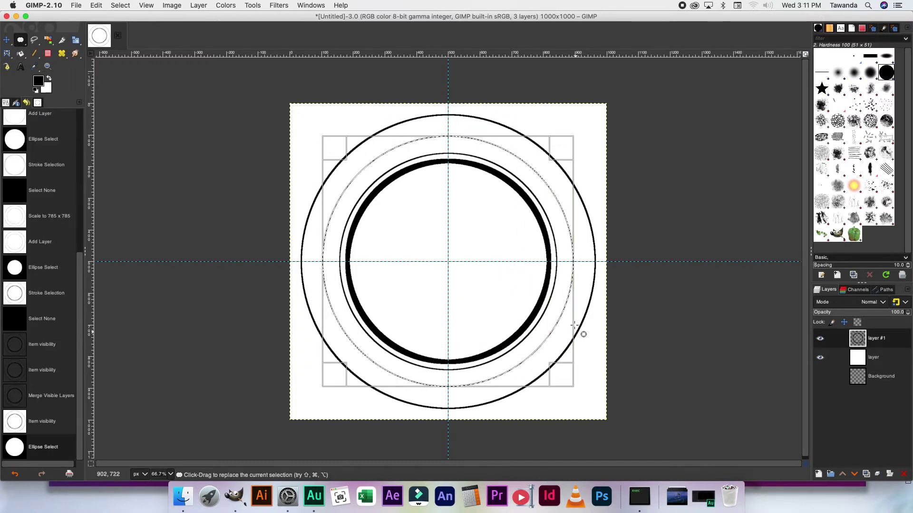
pyautogui.click(819, 474)
pyautogui.click(887, 470)
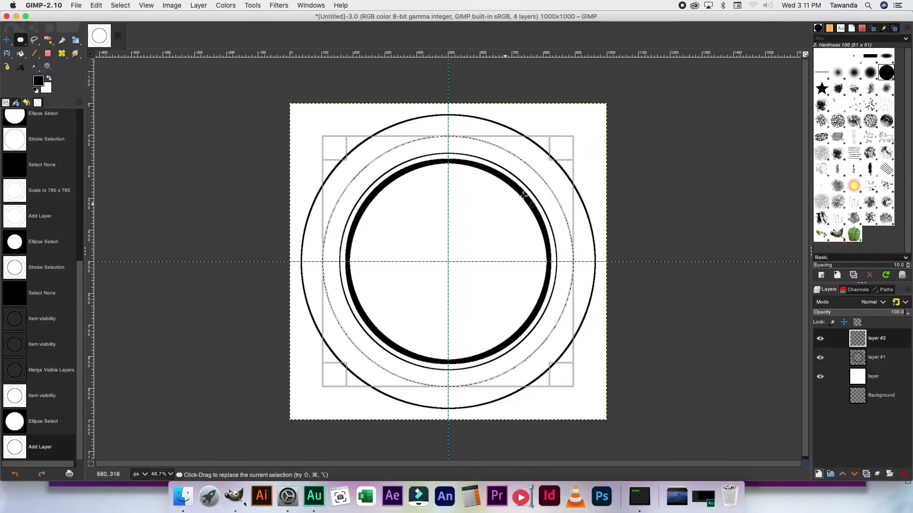
pyautogui.rightClick(546, 186)
pyautogui.moveTo(572, 217)
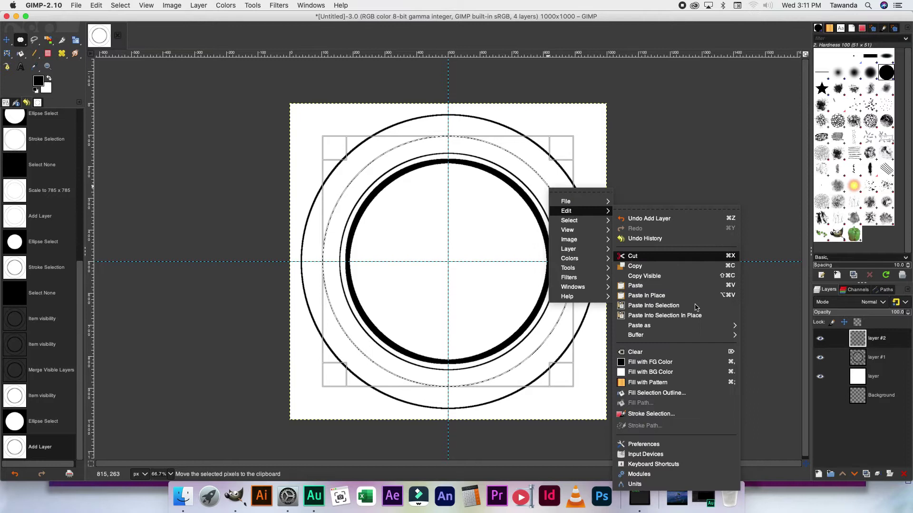
pyautogui.click(706, 416)
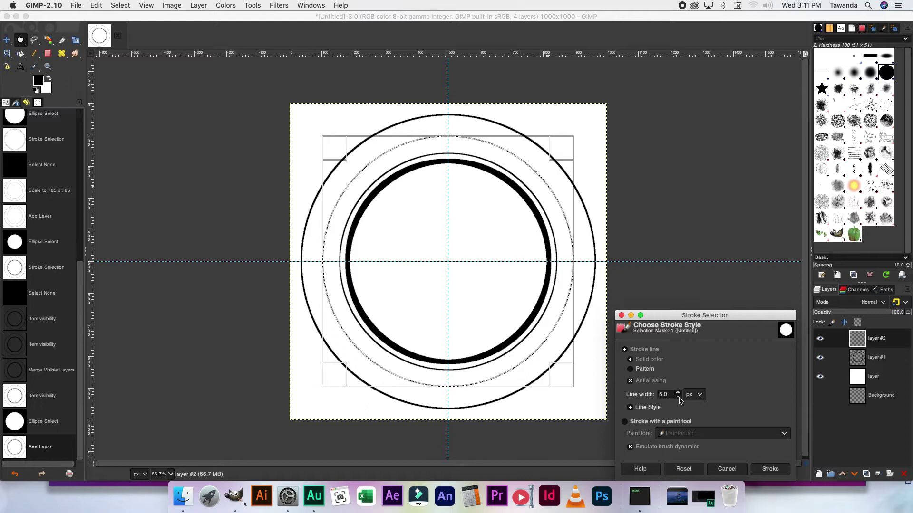
pyautogui.click(777, 473)
# Clear the selection and drag a horizontal guide to 350 px above the centre.
pyautogui.rightClick(486, 237)
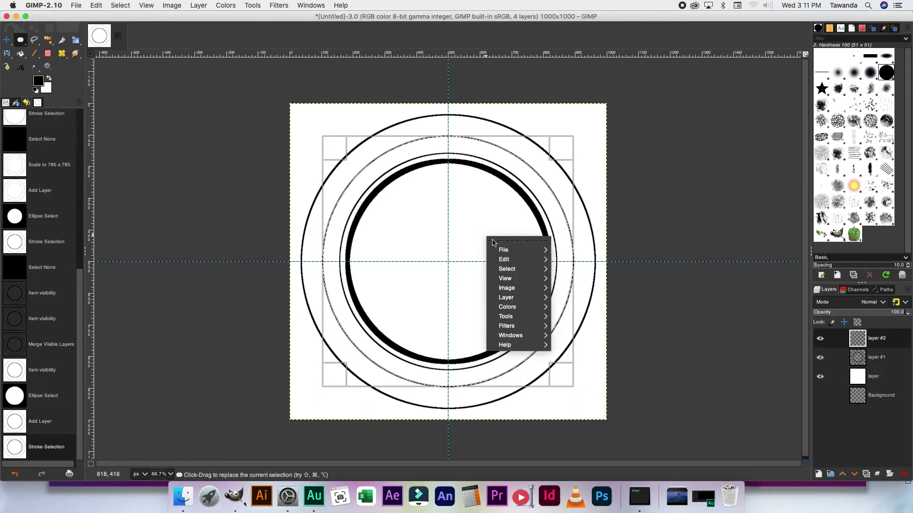
pyautogui.moveTo(519, 272)
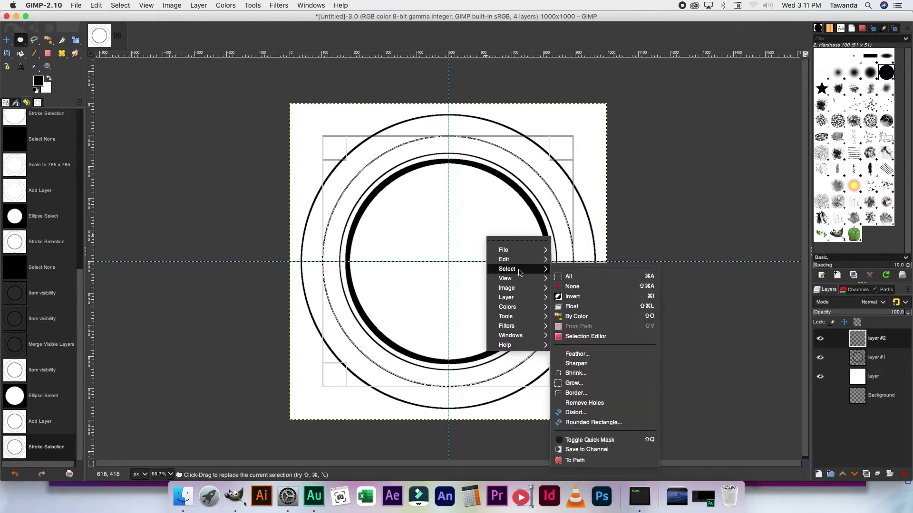
pyautogui.click(575, 287)
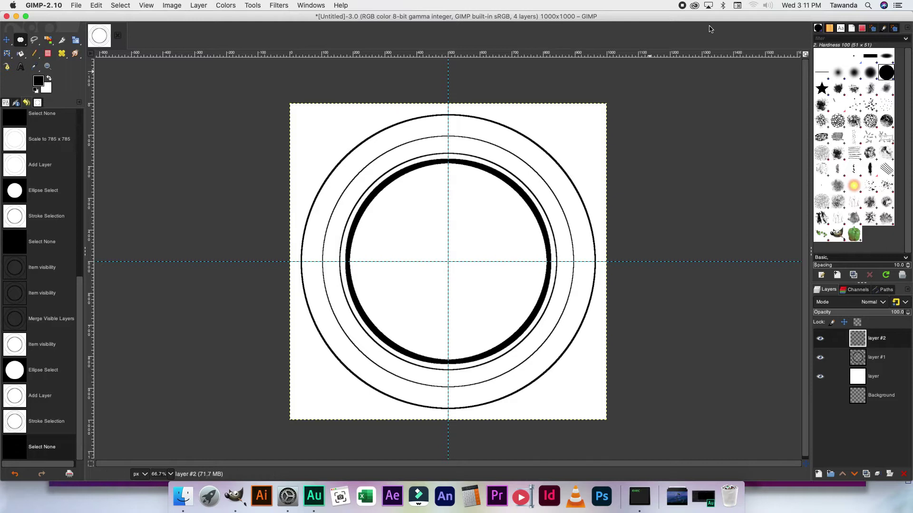
pyautogui.moveTo(427, 56); pyautogui.dragTo(433, 218)
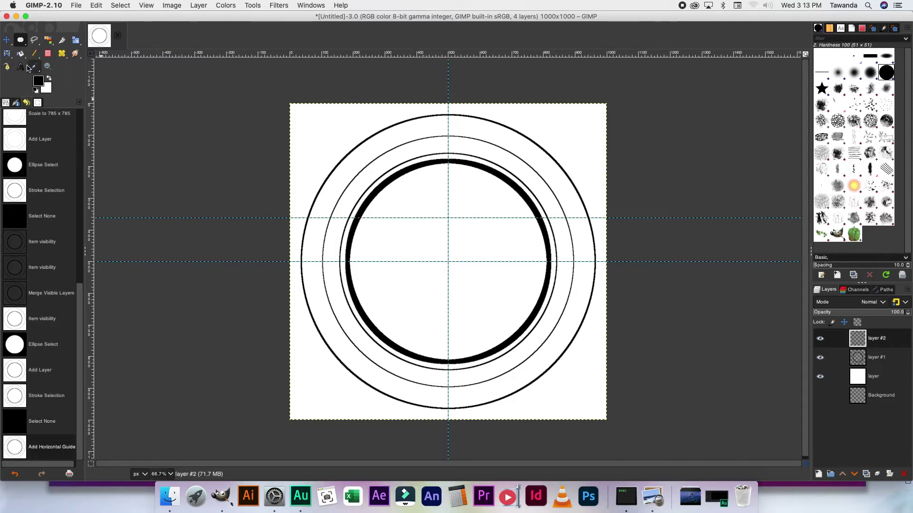
# Draw an upward arc path between two points on the 350 px guide and convert it to a selection.
pyautogui.click(8, 66)
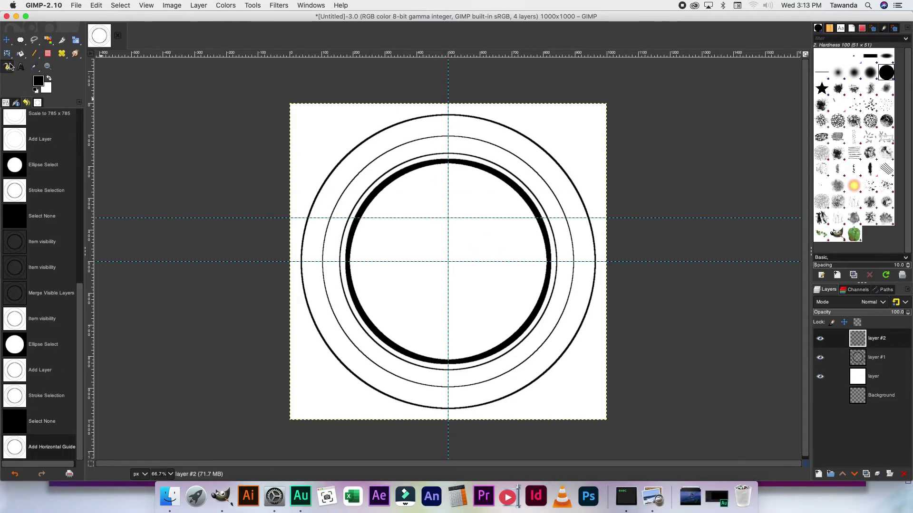
pyautogui.click(330, 218)
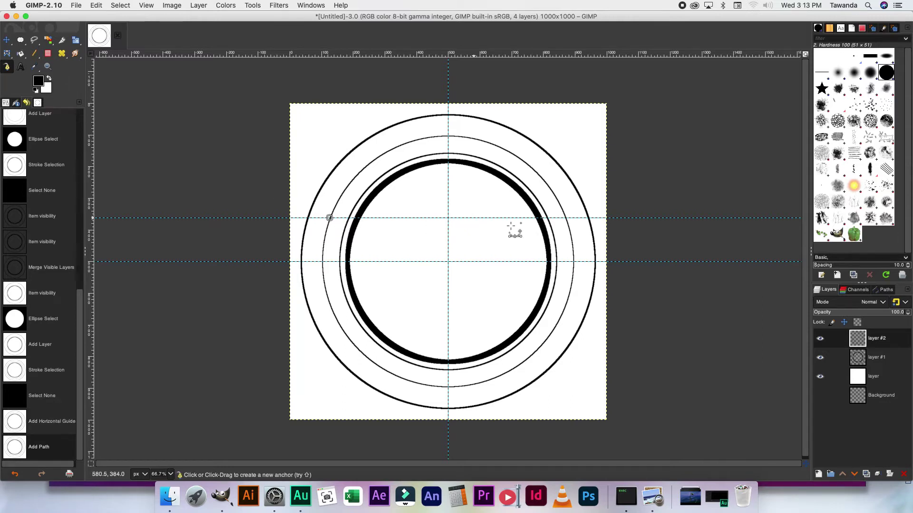
pyautogui.click(565, 217)
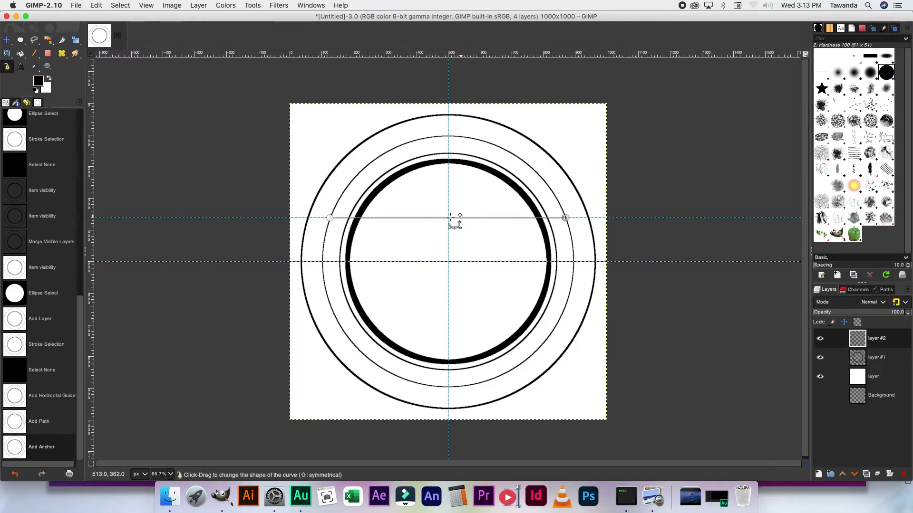
pyautogui.moveTo(449, 218); pyautogui.dragTo(448, 120)
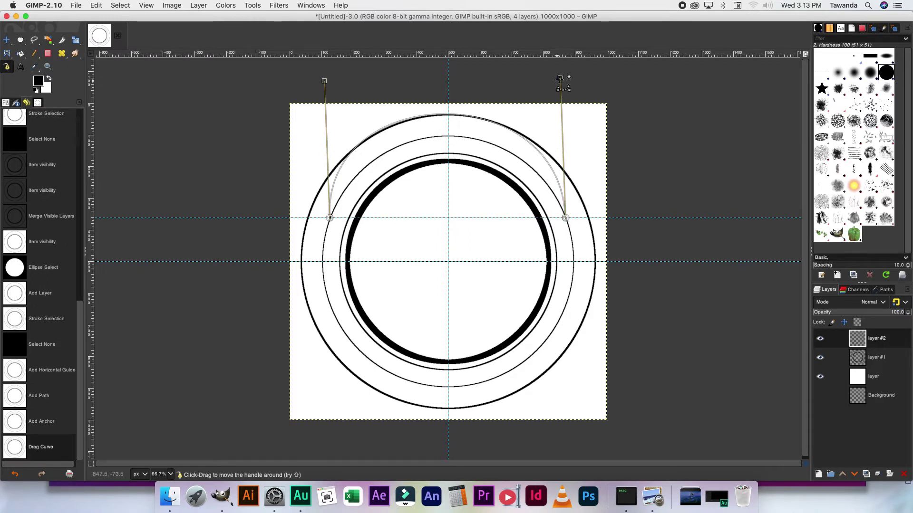
pyautogui.moveTo(559, 87); pyautogui.dragTo(531, 112)
pyautogui.moveTo(325, 80); pyautogui.dragTo(376, 106)
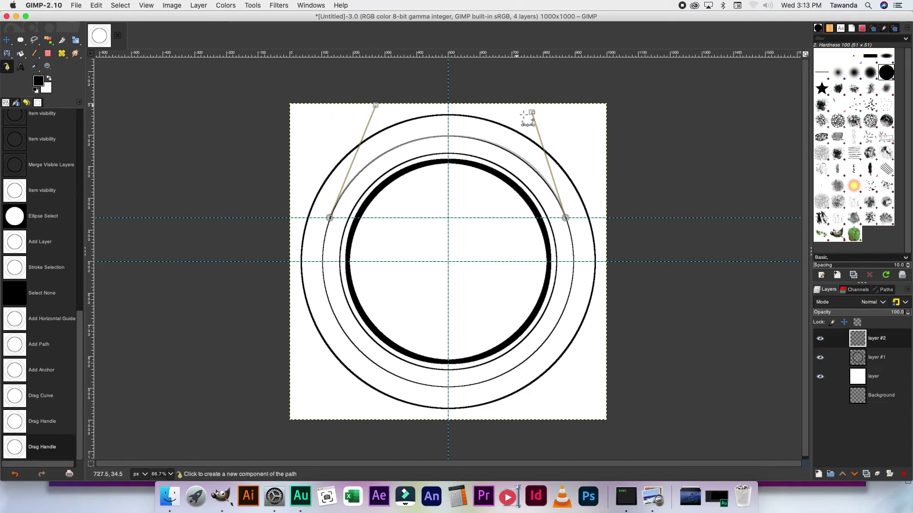
pyautogui.moveTo(532, 113); pyautogui.dragTo(528, 115)
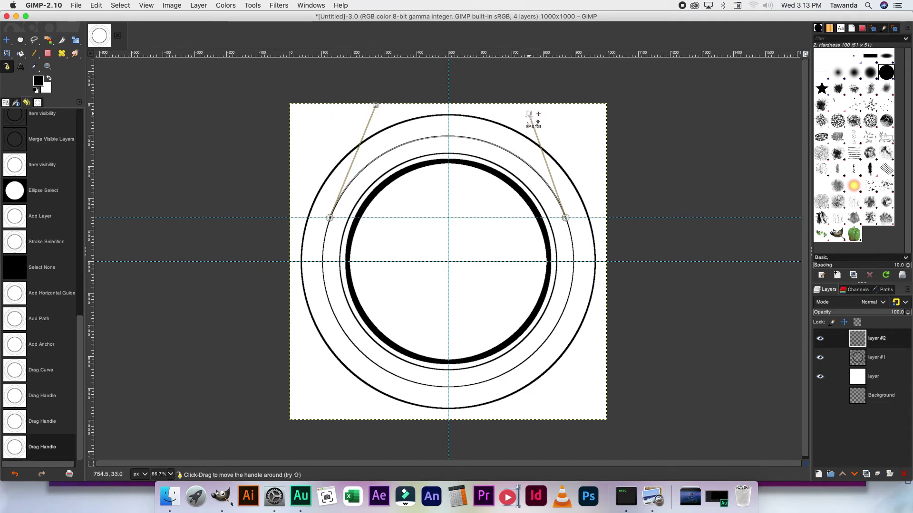
pyautogui.hotkey('shift', 'v')
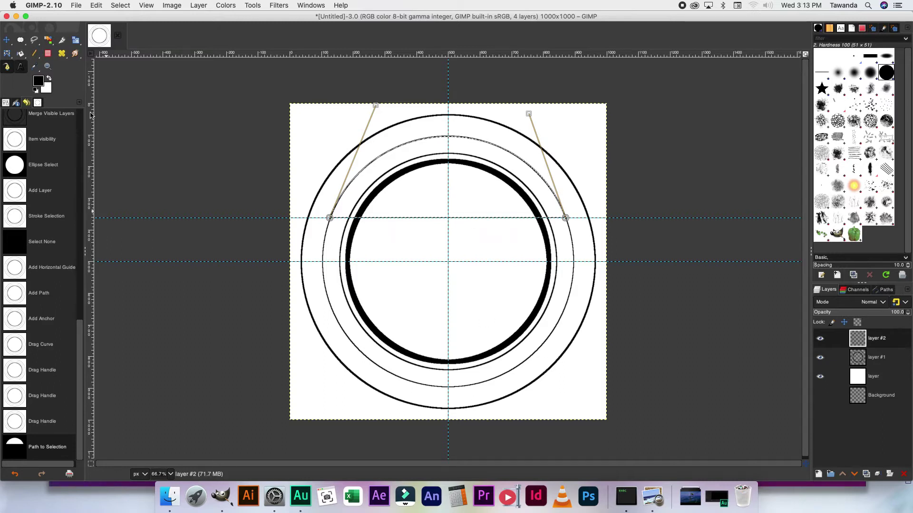
pyautogui.press('t')
pyautogui.click(422, 317)
# Type the slogan 'LIVE LIFE WITH NO FEAR & NO REGRETS', add a layer, and bend the text along the path.
pyautogui.write('LIVE LIFE')
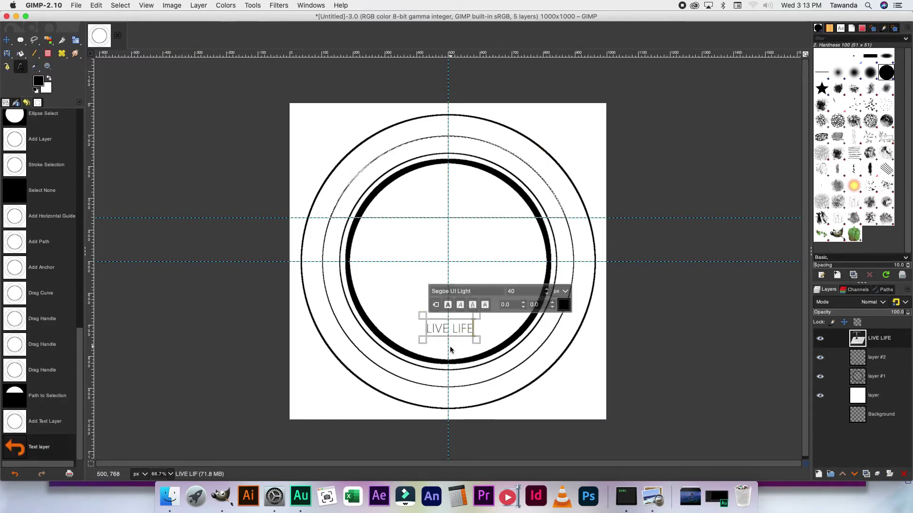
pyautogui.write(' WITH NO FEAR')
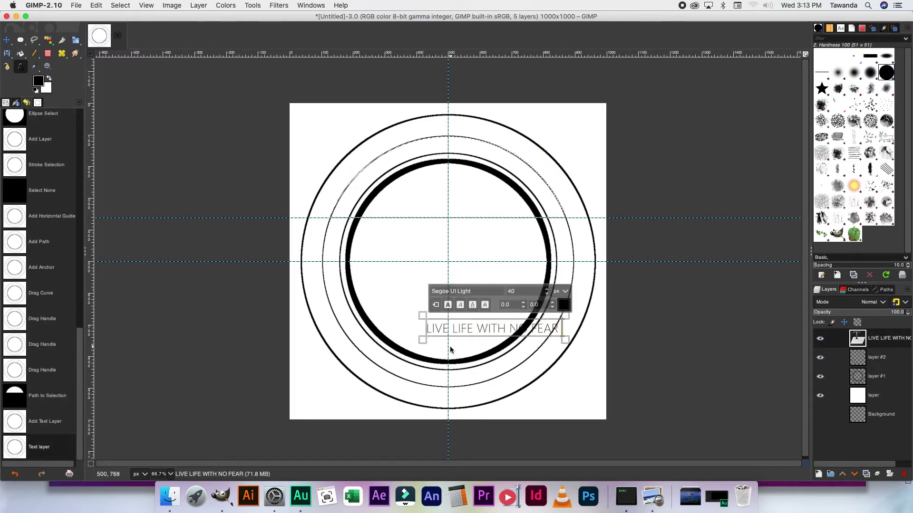
pyautogui.write(' & NO RE')
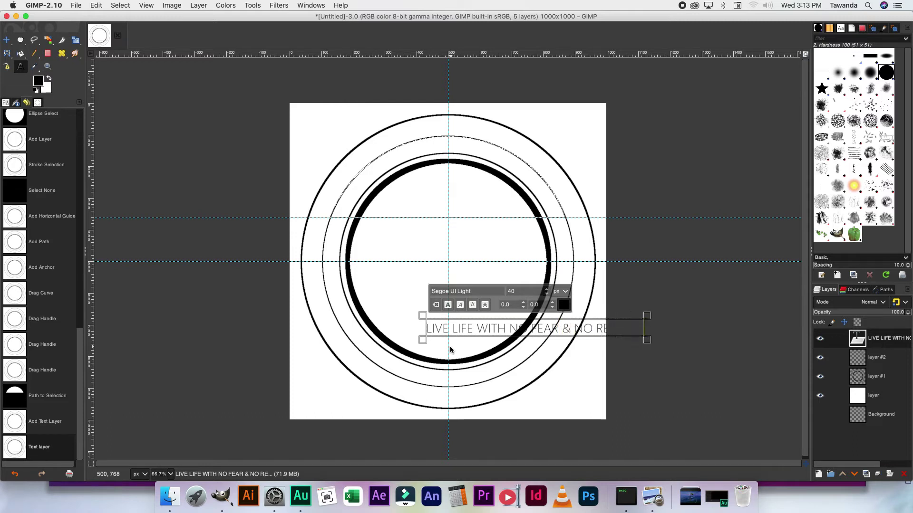
pyautogui.hotkey('ctrl', 'a')
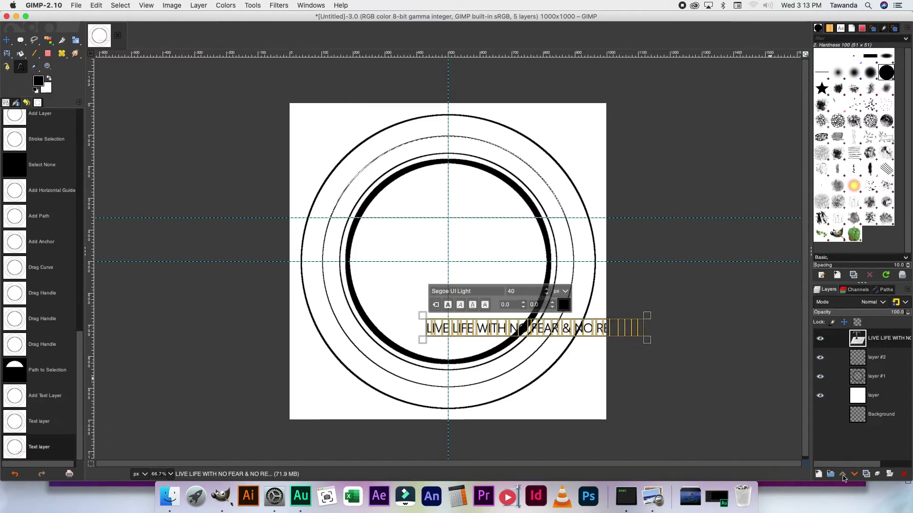
pyautogui.click(818, 474)
pyautogui.click(887, 468)
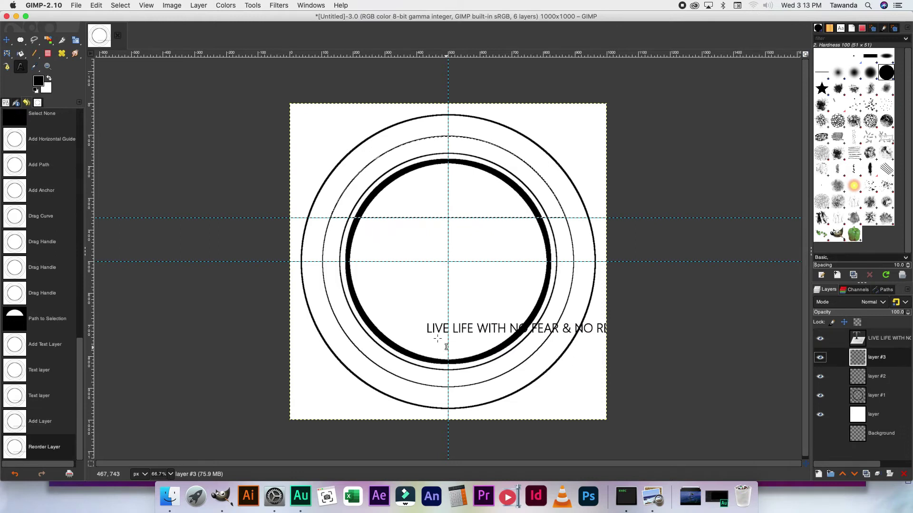
pyautogui.click(471, 330)
pyautogui.rightClick(473, 332)
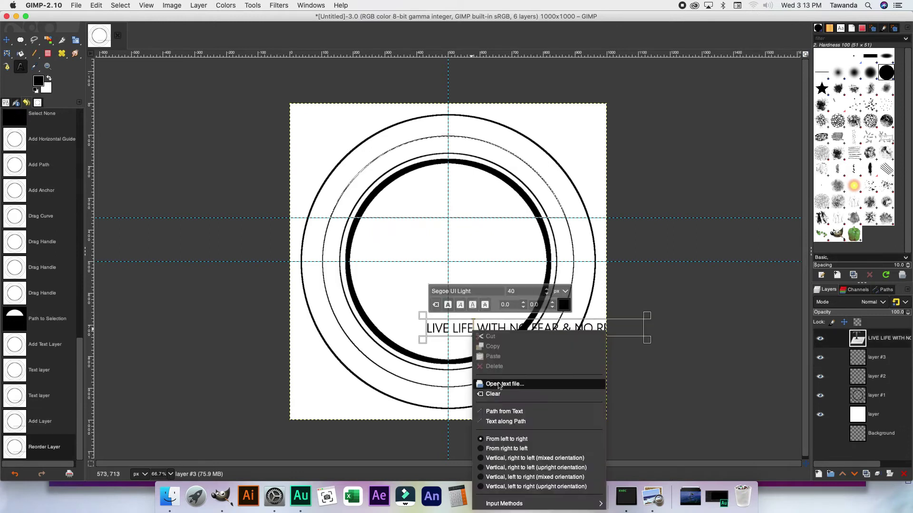
pyautogui.click(505, 421)
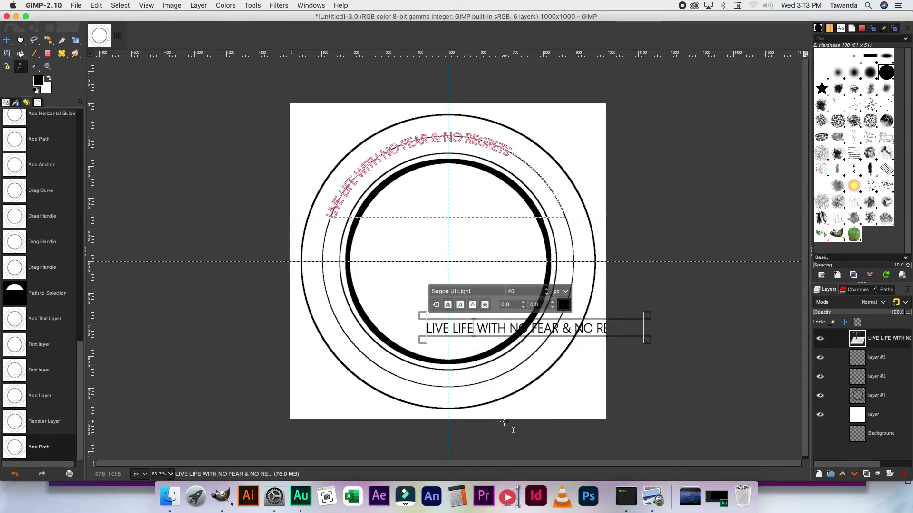
# Undo the curved text, resize the slogan to 45 px, and retry Text along Path.
pyautogui.press('super+z')
pyautogui.press('super+a')
pyautogui.click(519, 292)
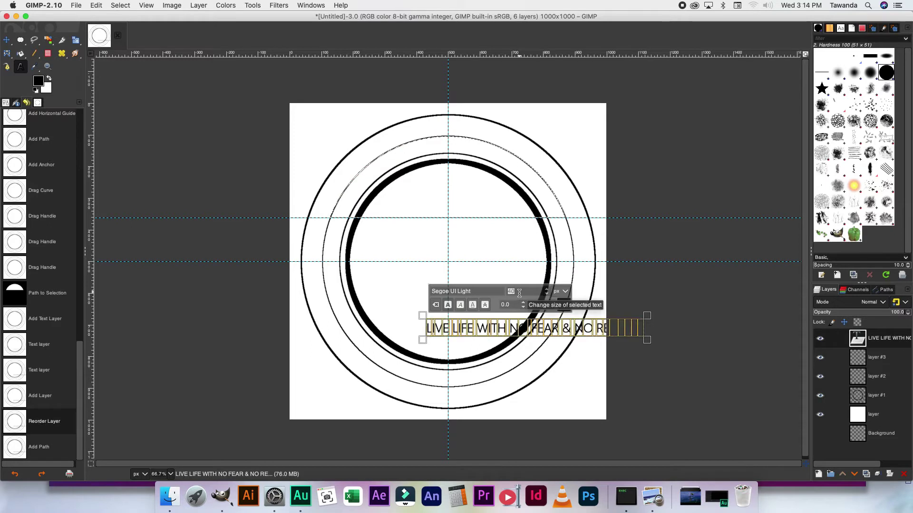
pyautogui.write('45')
pyautogui.press('Return')
pyautogui.rightClick(550, 328)
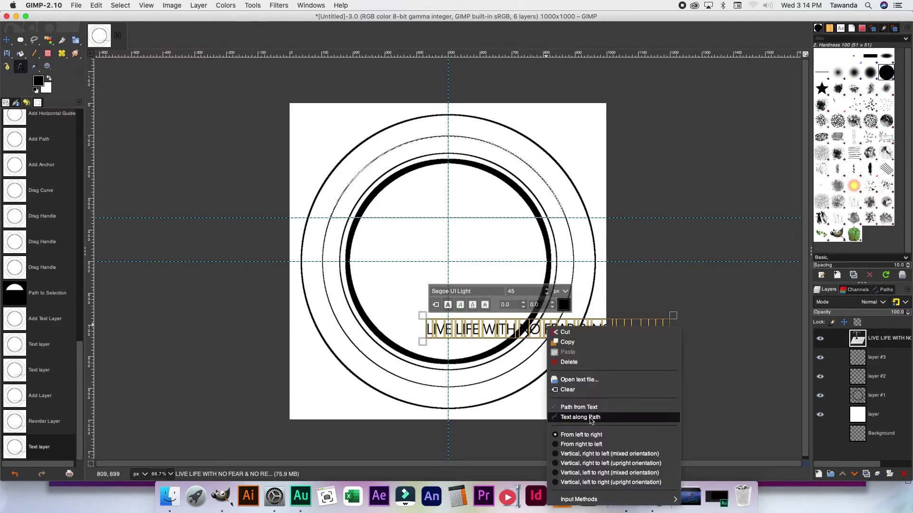
pyautogui.click(591, 421)
pyautogui.press('super+z')
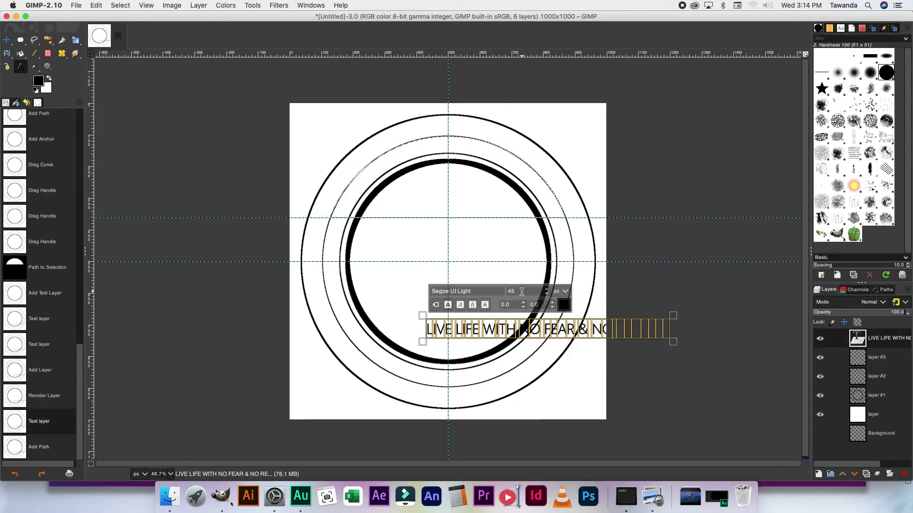
# Set the slogan to 50 px, bend it along the arc path, and clear the selection.
pyautogui.press('Return')
pyautogui.rightClick(545, 326)
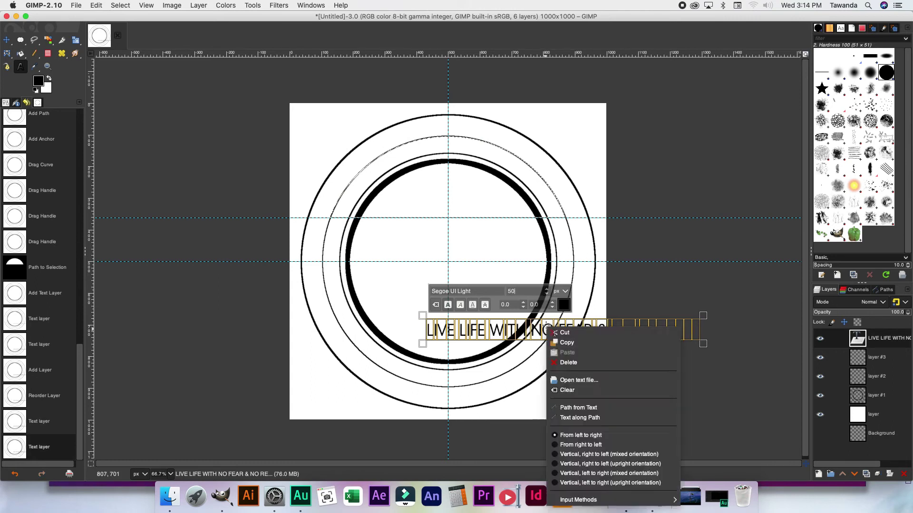
pyautogui.click(596, 420)
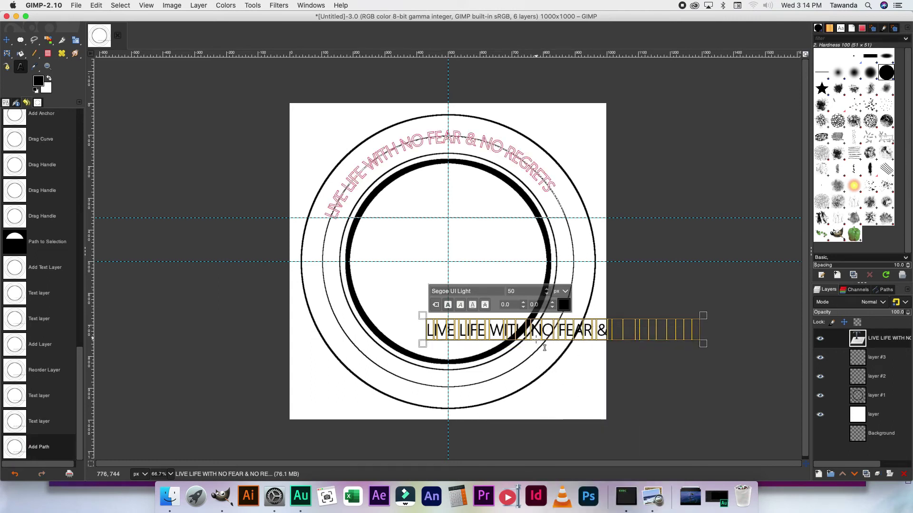
pyautogui.rightClick(577, 401)
pyautogui.click(692, 334)
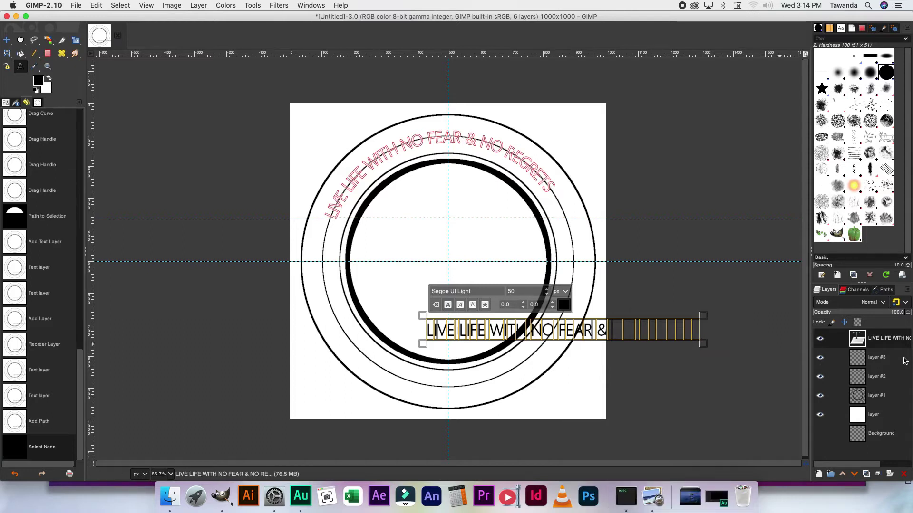
# Hide the straight text layer, fill the curved text path in black on layer #3, and hide the path.
pyautogui.click(861, 360)
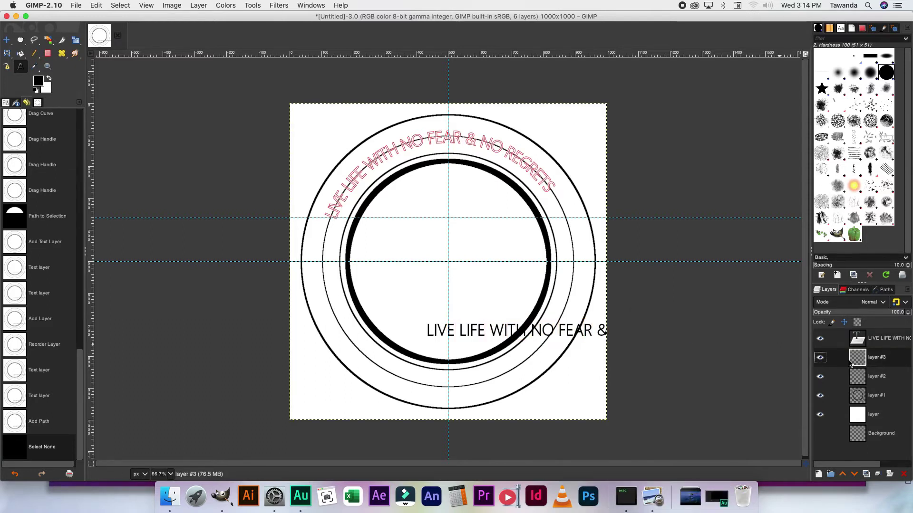
pyautogui.click(820, 339)
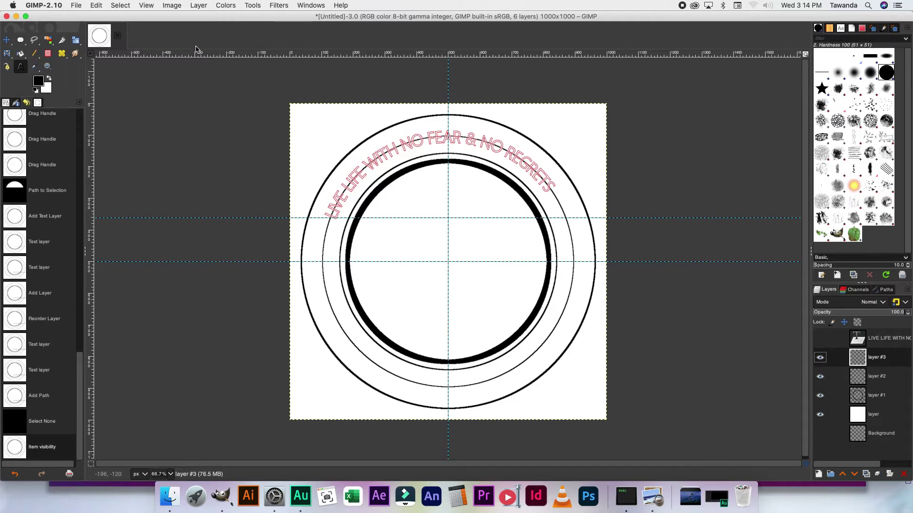
pyautogui.rightClick(485, 143)
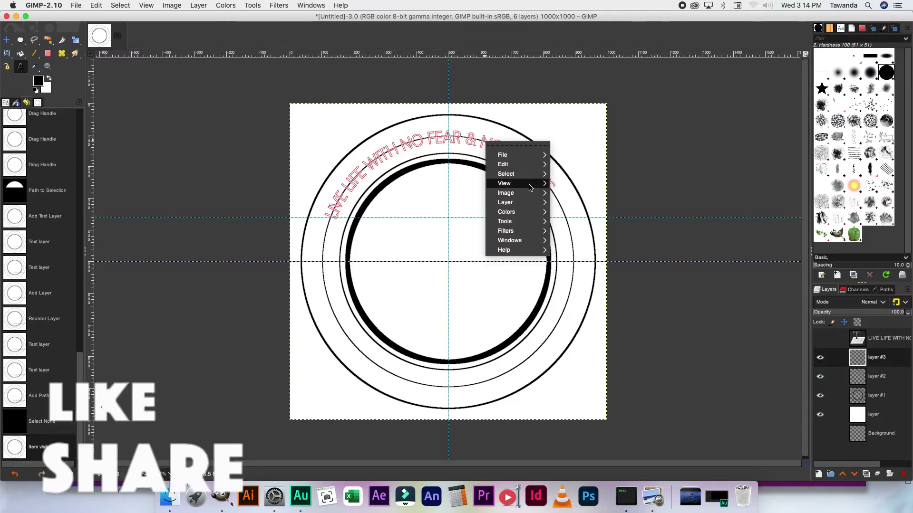
pyautogui.moveTo(532, 167)
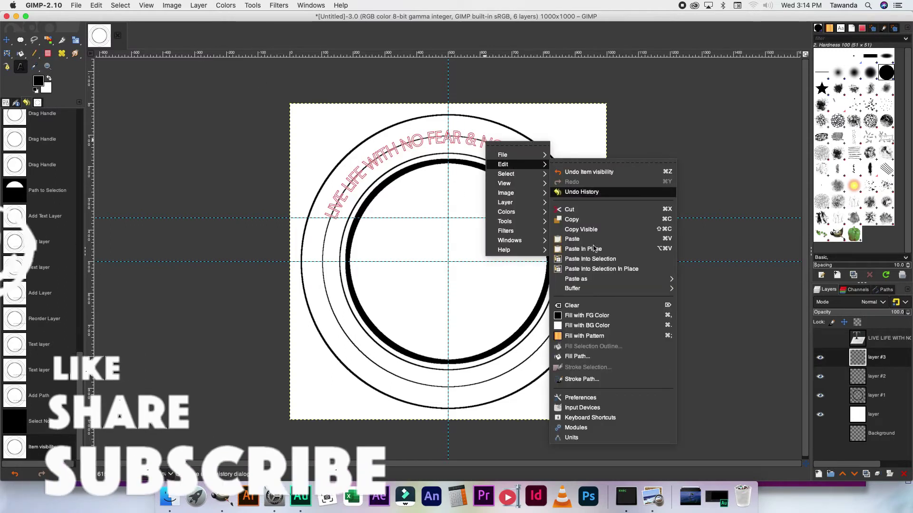
pyautogui.click(598, 354)
pyautogui.click(663, 390)
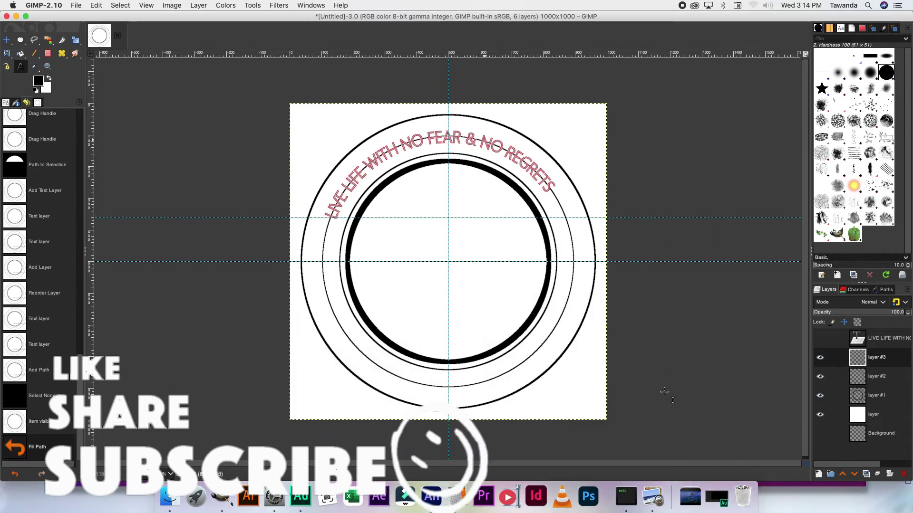
pyautogui.click(882, 291)
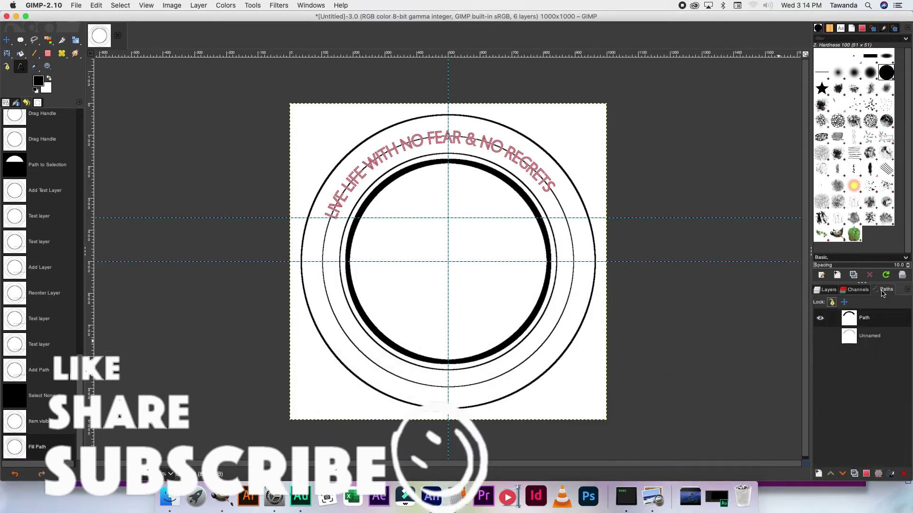
pyautogui.click(820, 319)
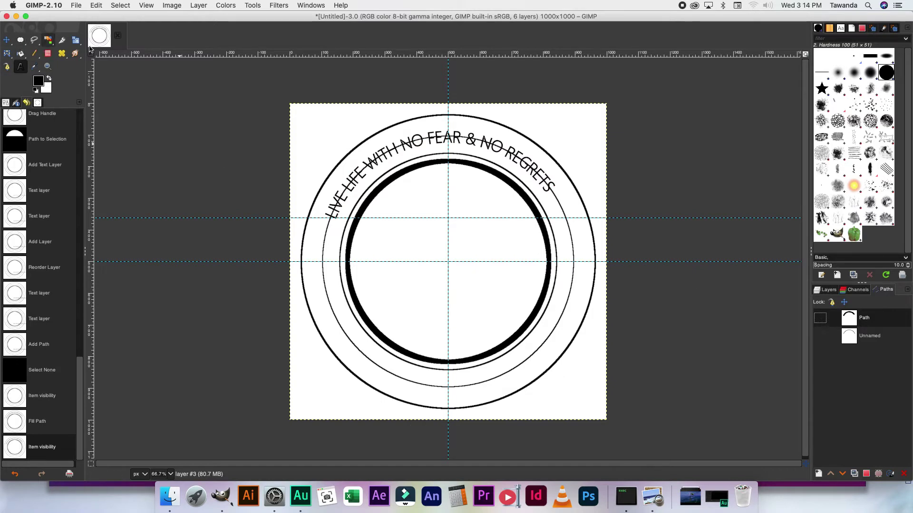
pyautogui.click(48, 40)
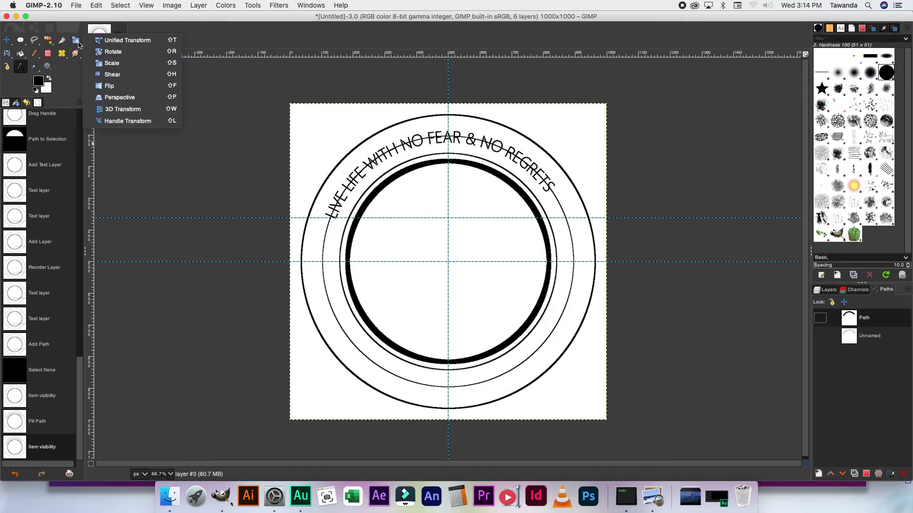
# Rotate the curved slogan layer by 7.53° so it is centred across the top.
pyautogui.click(118, 56)
pyautogui.click(546, 174)
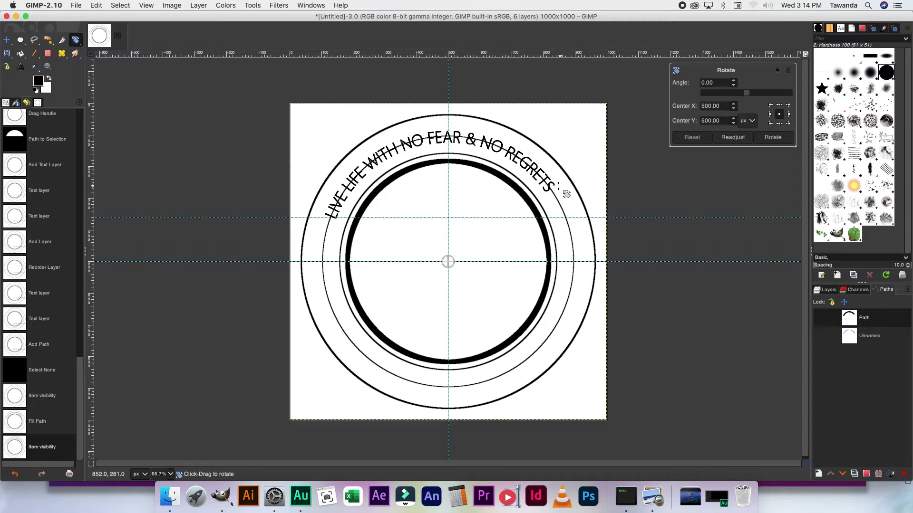
pyautogui.moveTo(562, 170); pyautogui.dragTo(575, 185)
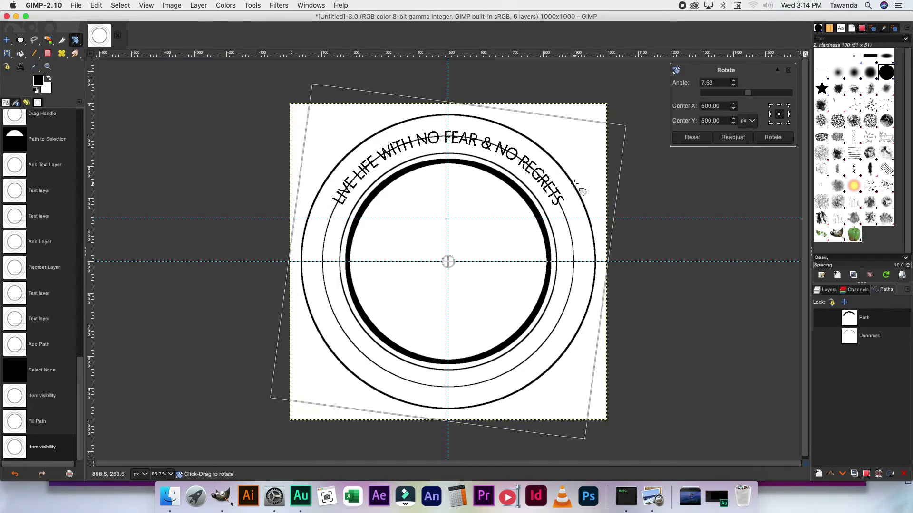
pyautogui.click(773, 138)
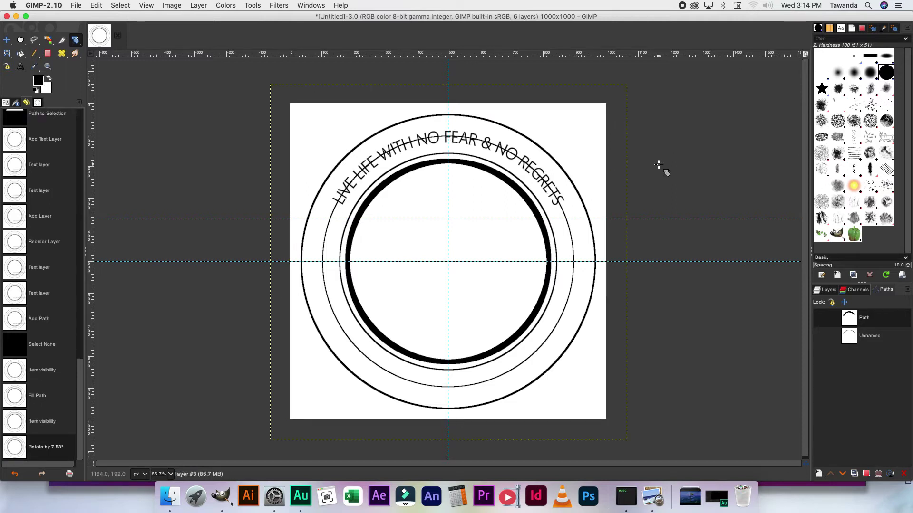
# Toggle layer #2's thin ring on and off to compare, leaving it visible.
pyautogui.click(831, 289)
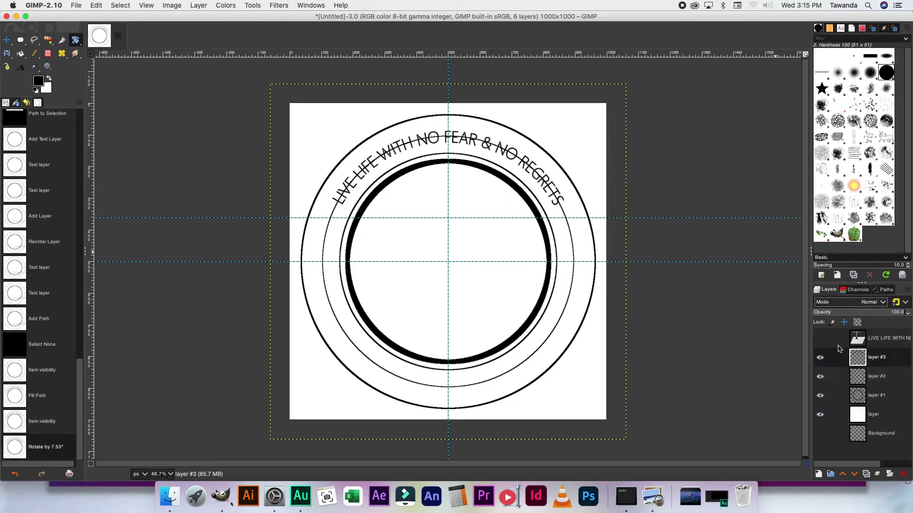
pyautogui.click(820, 377)
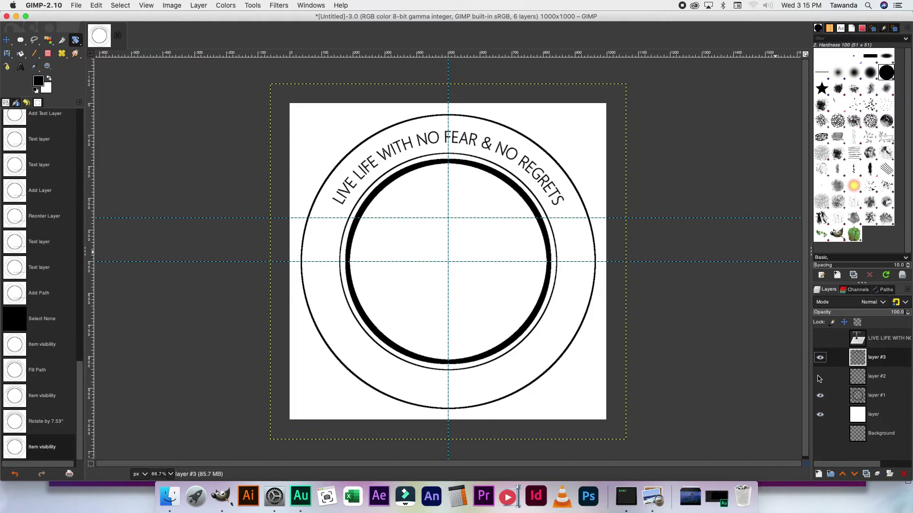
pyautogui.click(820, 378)
pyautogui.click(819, 378)
pyautogui.click(818, 378)
pyautogui.click(818, 379)
pyautogui.click(819, 378)
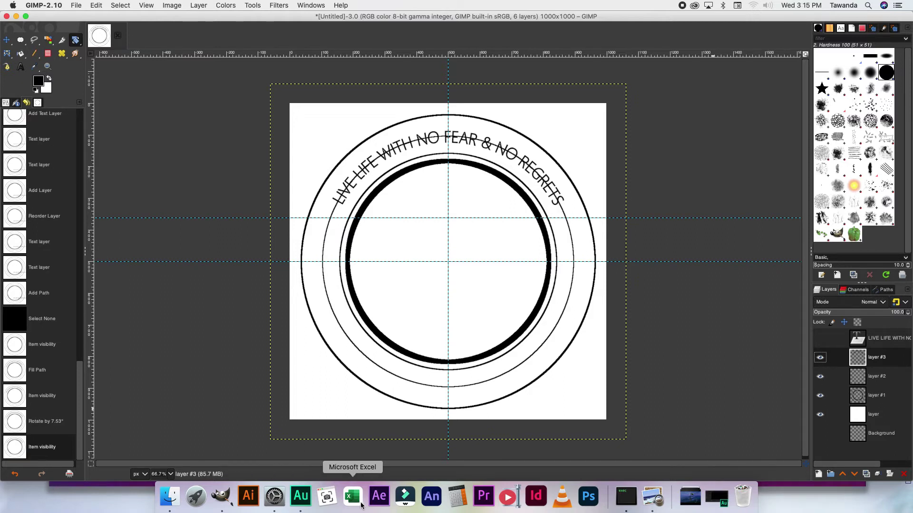
# Draw a downward-curving path that follows the lower ring of the badge.
pyautogui.press('b')
pyautogui.moveTo(499, 56); pyautogui.dragTo(503, 313)
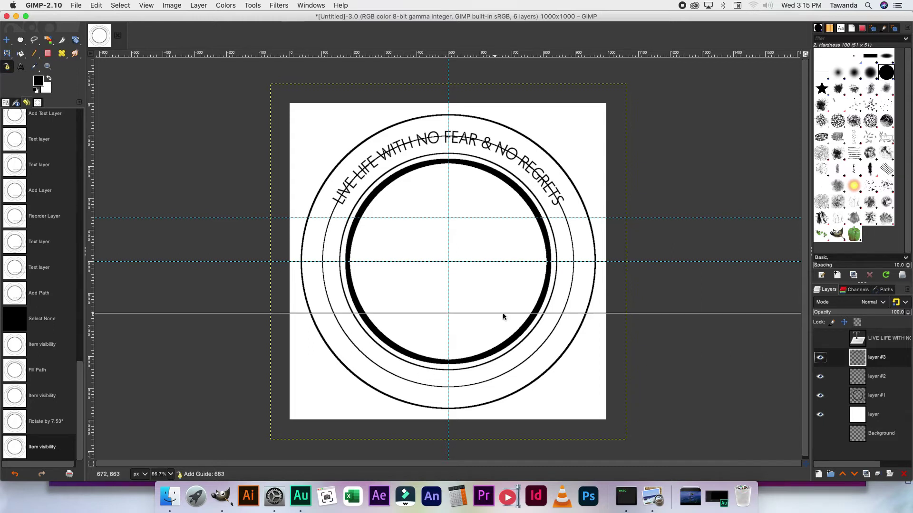
pyautogui.click(334, 313)
pyautogui.click(562, 313)
pyautogui.moveTo(448, 313); pyautogui.dragTo(448, 428)
pyautogui.press('-')
pyautogui.moveTo(555, 443); pyautogui.dragTo(504, 419)
pyautogui.moveTo(385, 444); pyautogui.dragTo(432, 414)
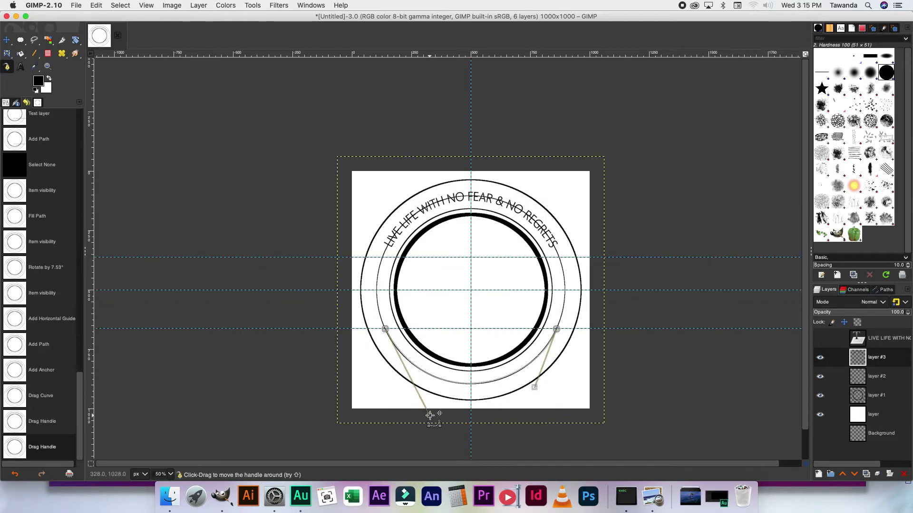
pyautogui.press('1')
pyautogui.hotkey('shift', 'v')
# Type 'MOTIVATING YOU SINCE TWENTY' and wrap it along the curved path.
pyautogui.press('t')
pyautogui.click(505, 325)
pyautogui.write('MOTIVATING YOU SINCE TWENTY')
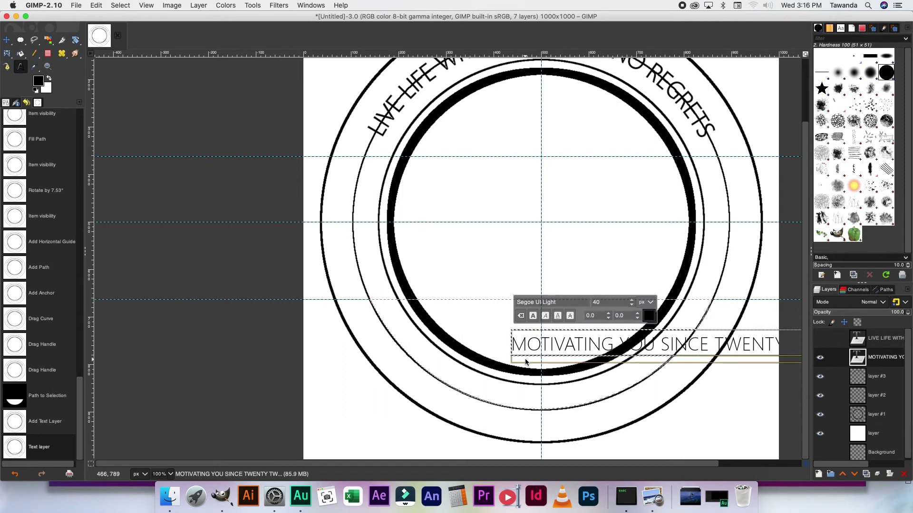
pyautogui.press('super+shift+n')
pyautogui.click(605, 344)
pyautogui.rightClick(605, 344)
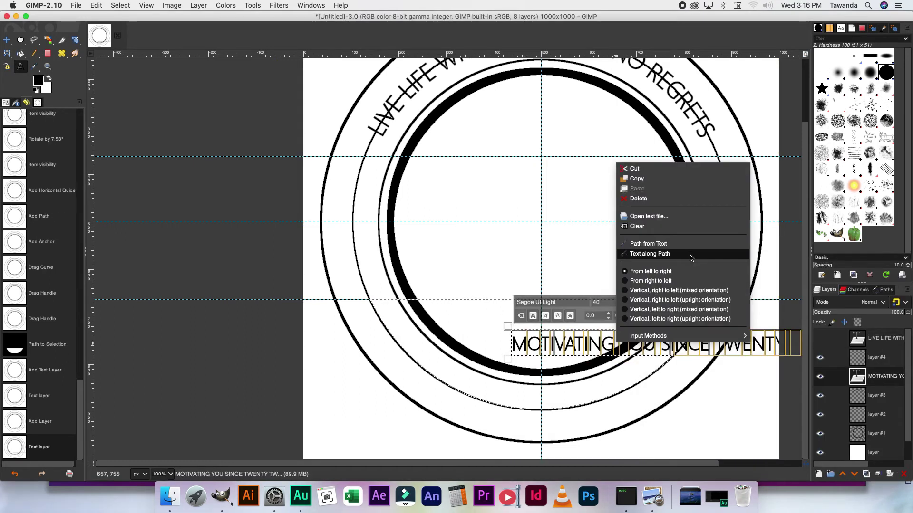
pyautogui.click(687, 255)
pyautogui.press('super+shift+a')
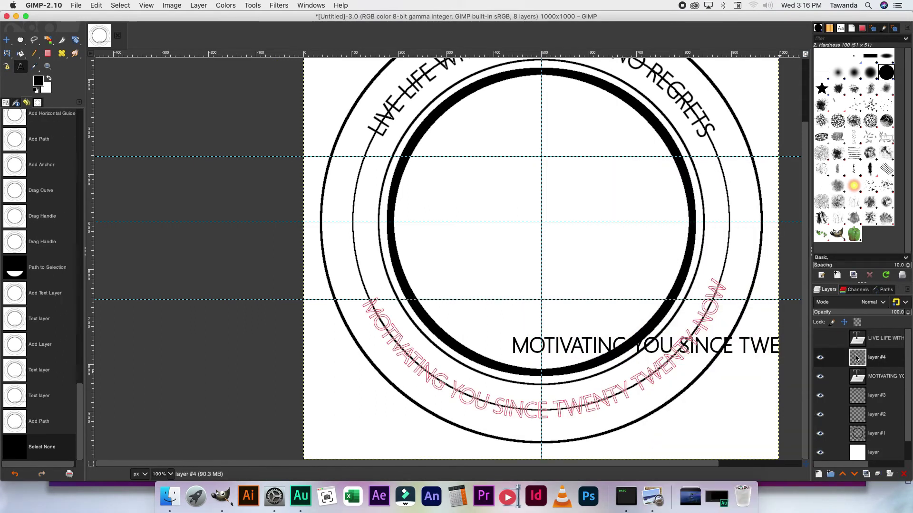
# Fill the curved text path solid.
pyautogui.click(836, 455)
pyautogui.click(883, 289)
pyautogui.click(820, 317)
pyautogui.click(827, 289)
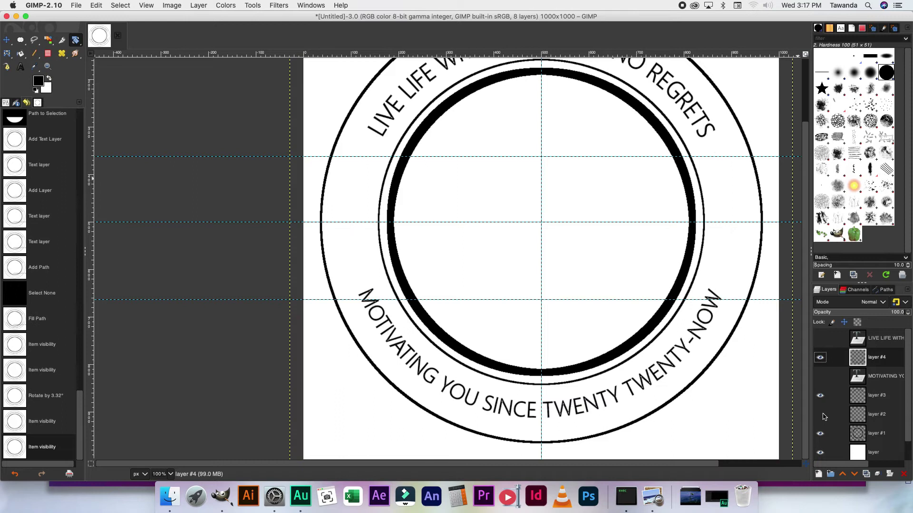
# With the white background hidden, merge the visible layers, re-show it, and check the reference.
pyautogui.press('q')
pyautogui.hotkey('shift', '2')
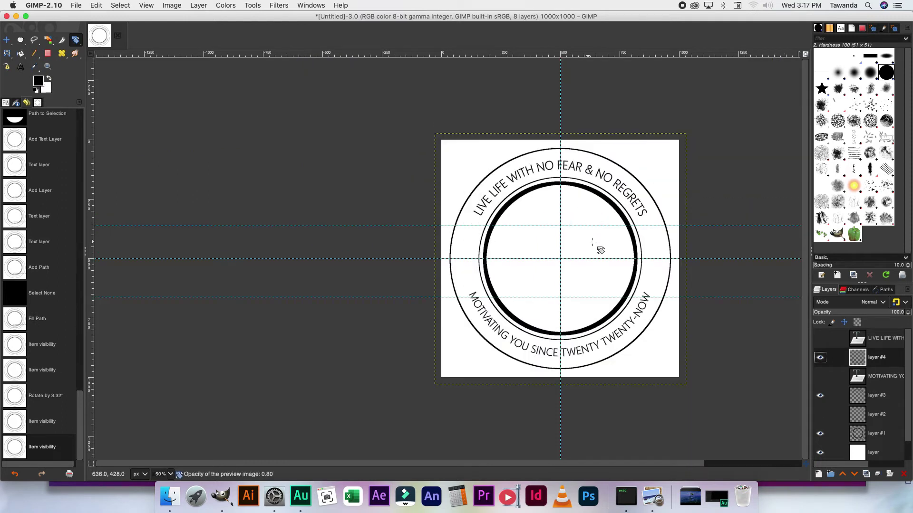
pyautogui.hotkey('shift', 'j')
pyautogui.press('1')
pyautogui.press('-')
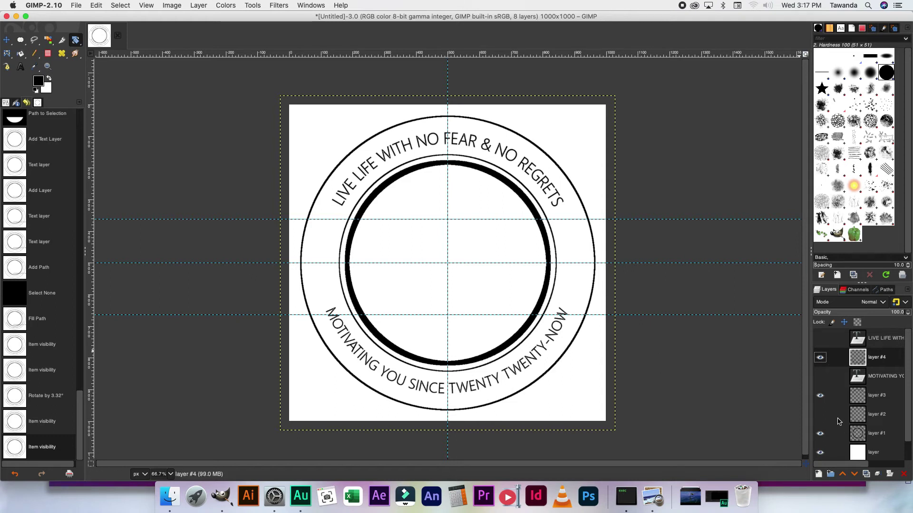
pyautogui.scroll(-1, 839, 423)
pyautogui.click(820, 431)
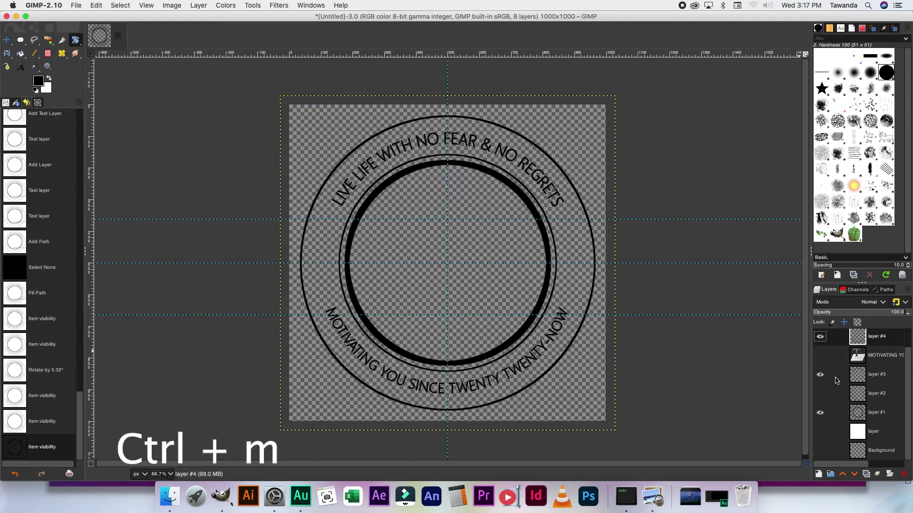
pyautogui.hotkey('ctrl', 'm')
pyautogui.press('Return')
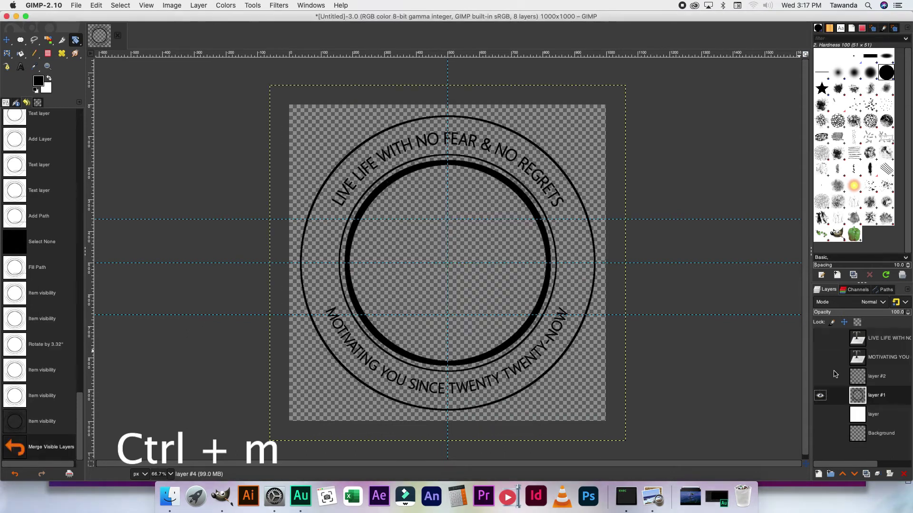
pyautogui.click(819, 417)
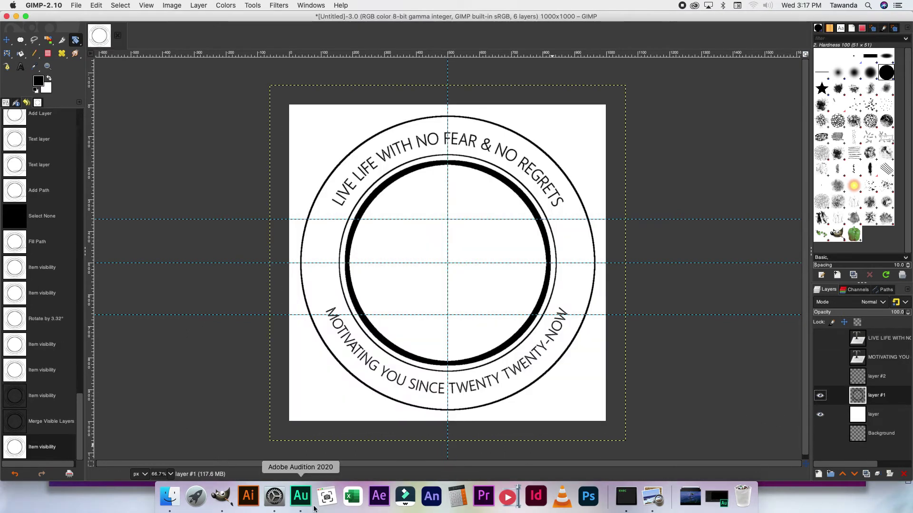
pyautogui.click(651, 498)
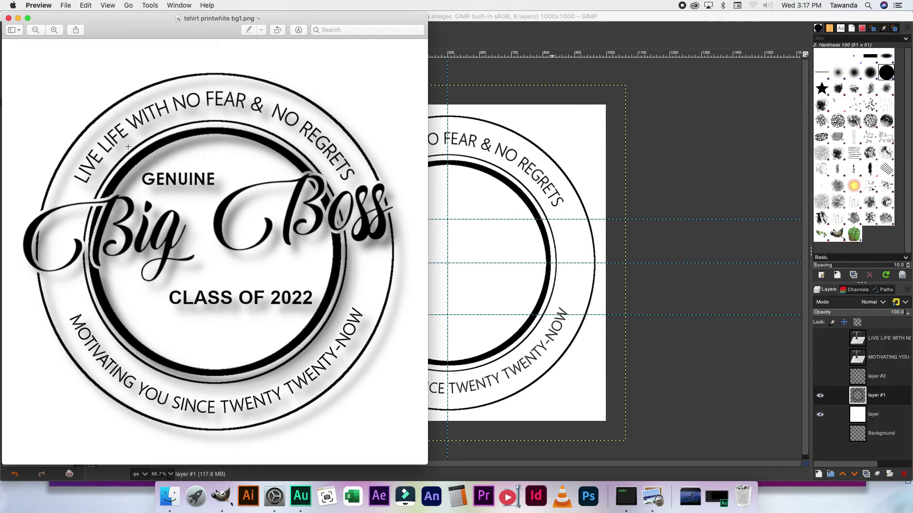
pyautogui.click(619, 366)
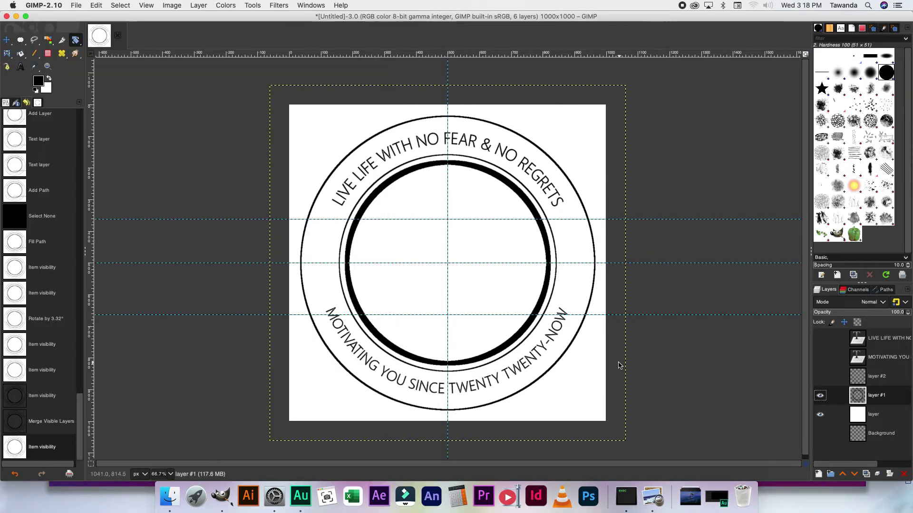
# Add 'Big Boss' text inside the inner circle in Candle Mustard at 200 px.
pyautogui.click(860, 381)
pyautogui.click(350, 248)
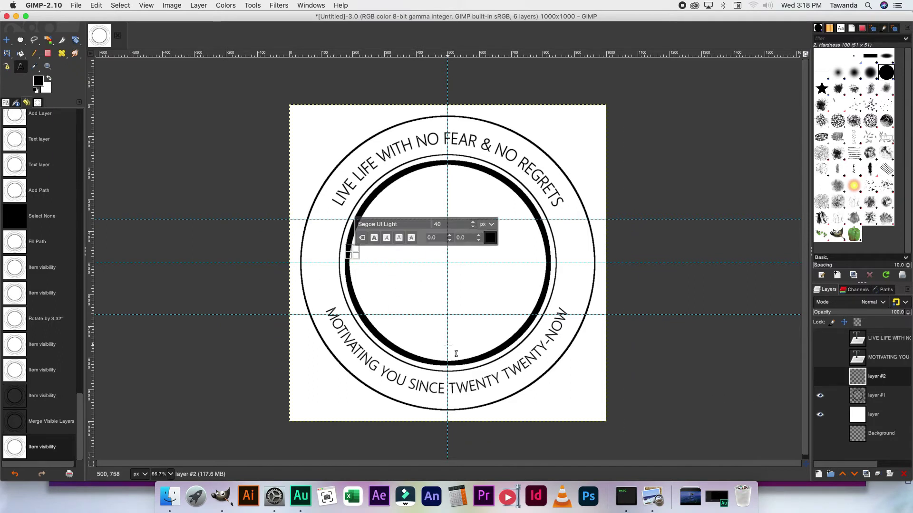
pyautogui.write('Big Boss')
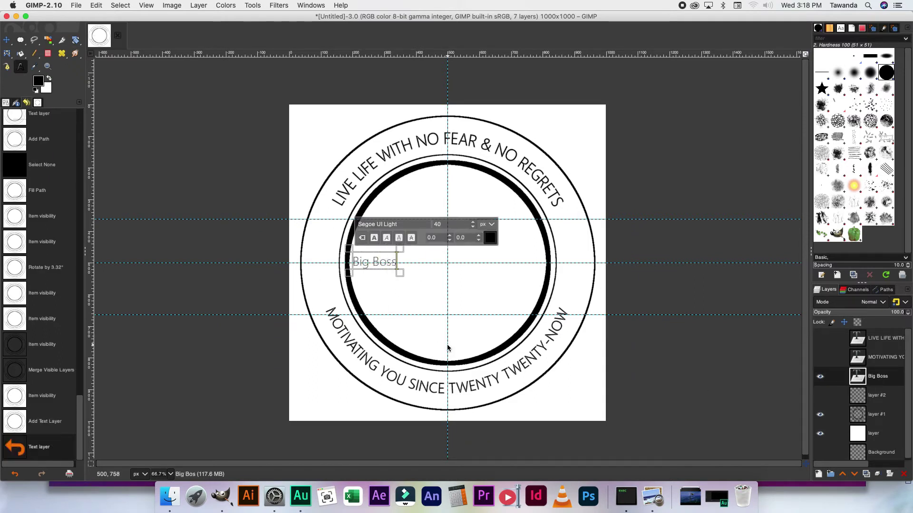
pyautogui.press('super+a')
pyautogui.click(409, 226)
pyautogui.write('ca')
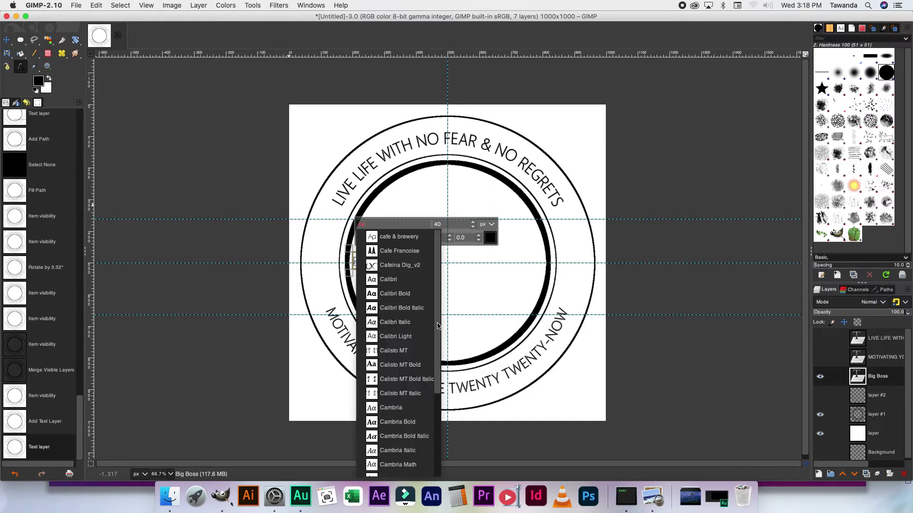
pyautogui.scroll(-5, 422, 431)
pyautogui.scroll(1, 423, 427)
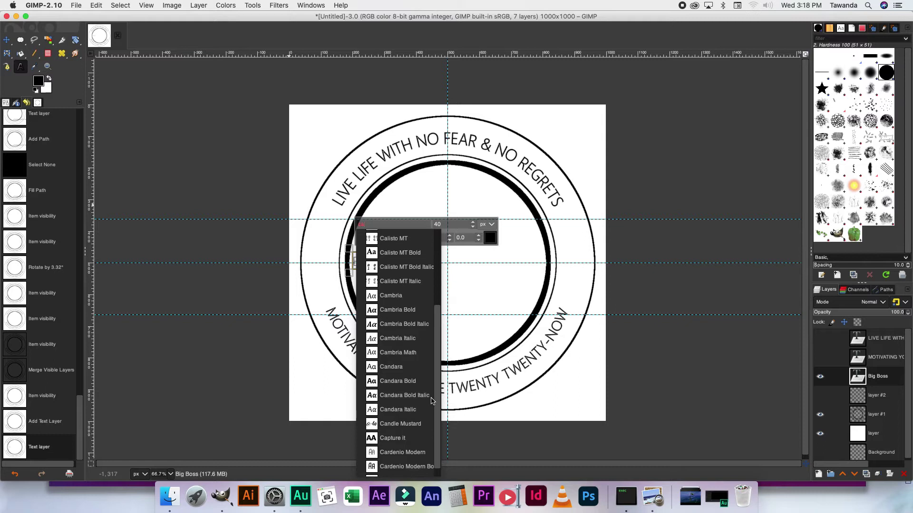
pyautogui.click(421, 421)
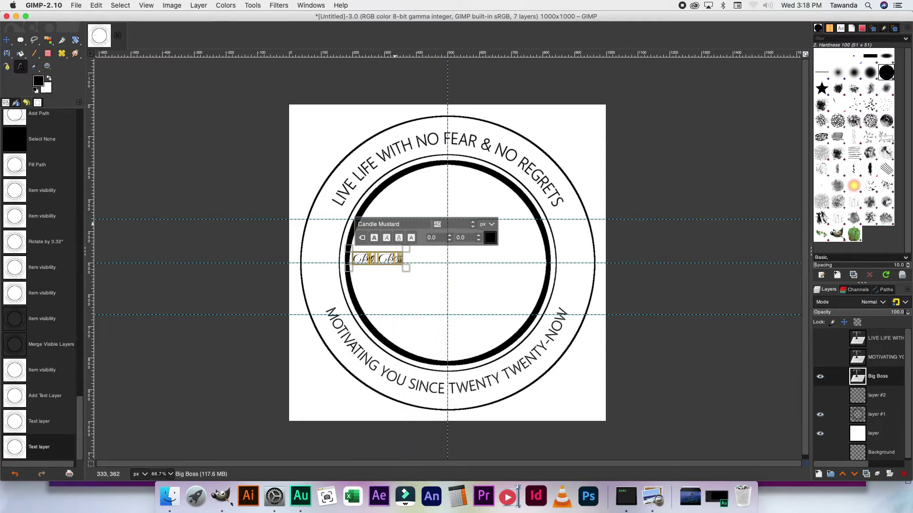
pyautogui.write('100')
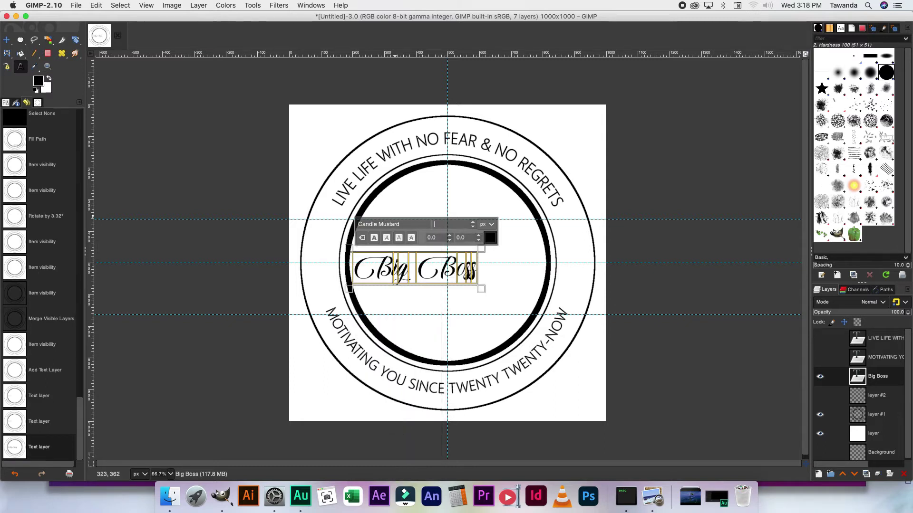
pyautogui.press('Return')
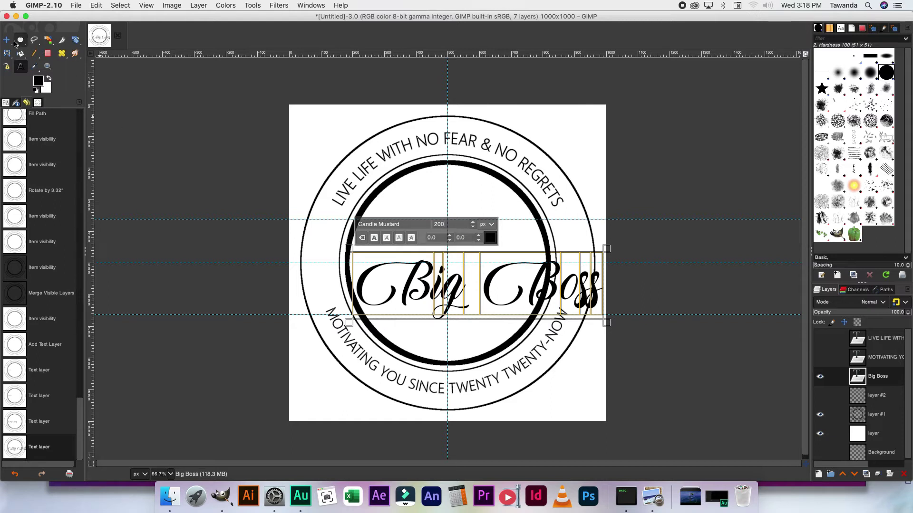
# Move Big Boss toward the badge centre and remove two horizontal guides.
pyautogui.press('m')
pyautogui.moveTo(417, 296); pyautogui.dragTo(386, 273)
pyautogui.moveTo(598, 220); pyautogui.dragTo(635, 99)
pyautogui.moveTo(652, 314); pyautogui.dragTo(639, 98)
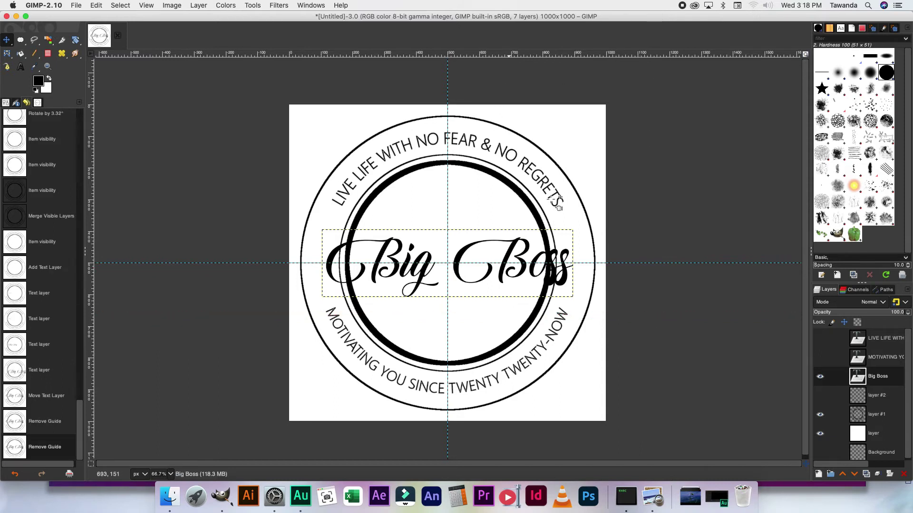
# Scale the Big Boss text to 986 × 265 and centre it on the guides.
pyautogui.click(76, 40)
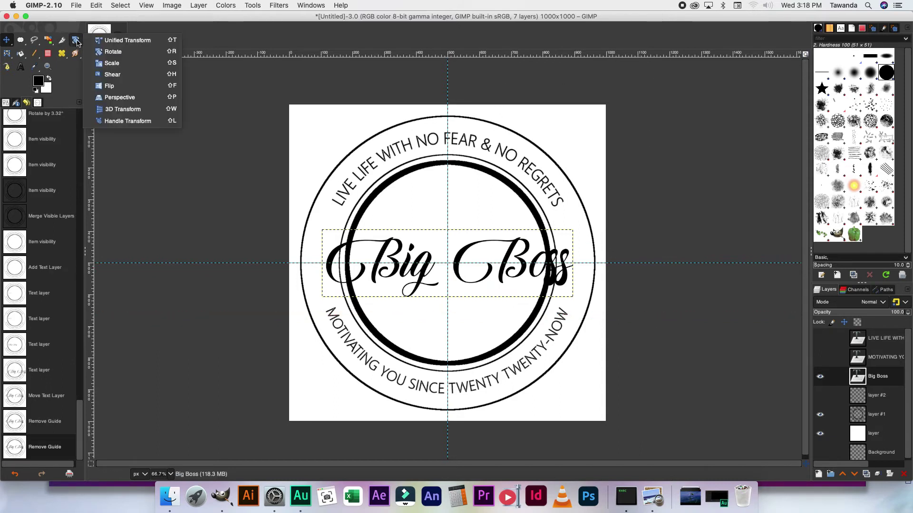
pyautogui.click(113, 64)
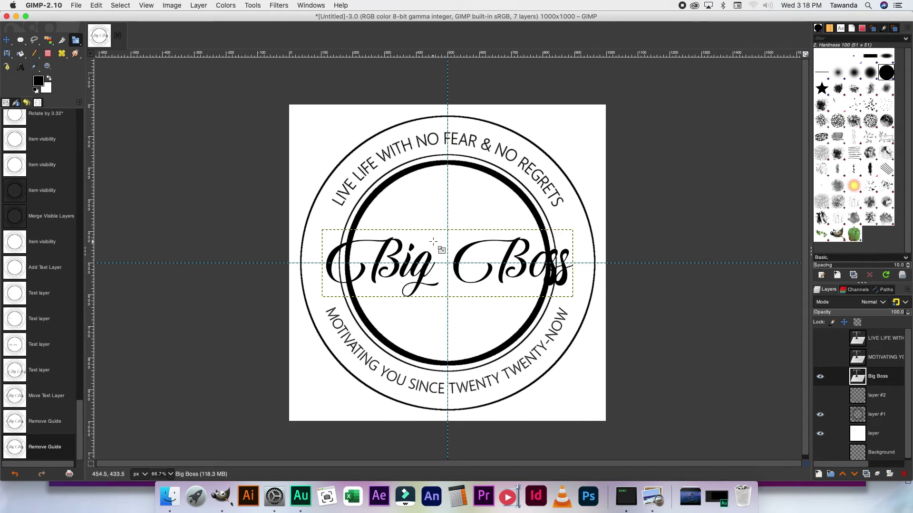
pyautogui.click(440, 242)
pyautogui.moveTo(584, 304); pyautogui.dragTo(632, 338)
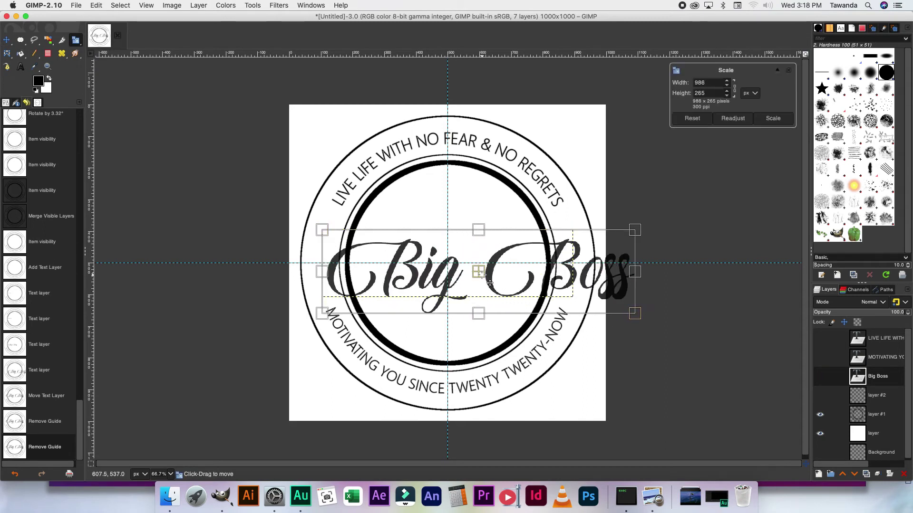
pyautogui.moveTo(478, 272); pyautogui.dragTo(448, 263)
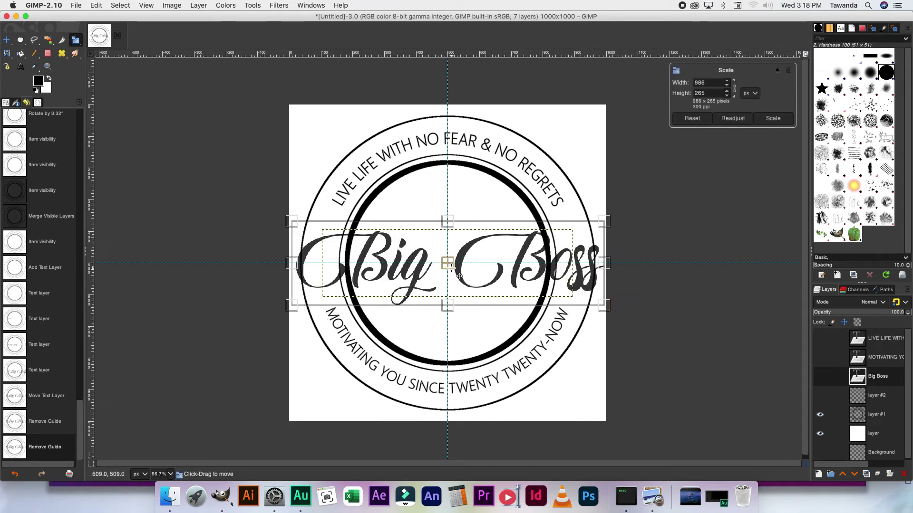
pyautogui.click(773, 119)
# Rotate Big Boss so it rises toward the right.
pyautogui.click(76, 40)
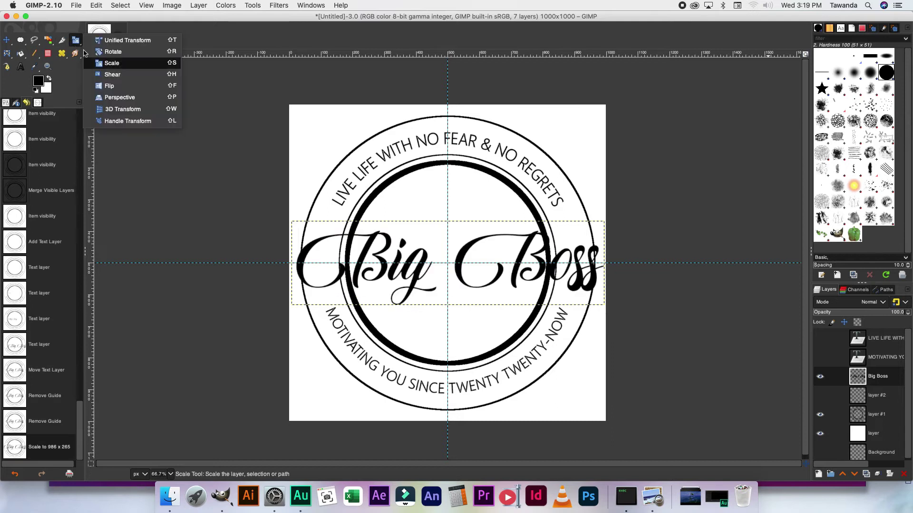
pyautogui.click(127, 57)
pyautogui.click(547, 281)
pyautogui.moveTo(607, 309); pyautogui.dragTo(597, 289)
pyautogui.click(772, 137)
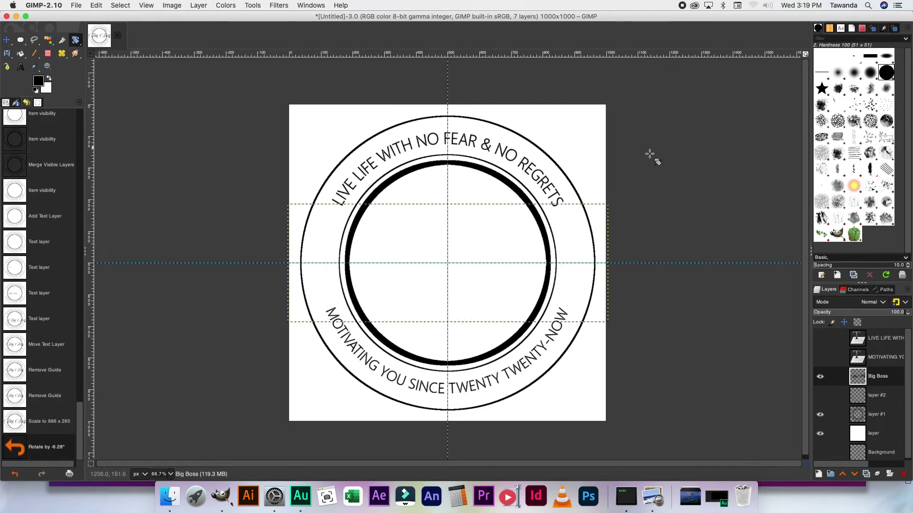
# Nudge Big Boss about 15 px higher and set its tilt to -1.47°.
pyautogui.click(77, 40)
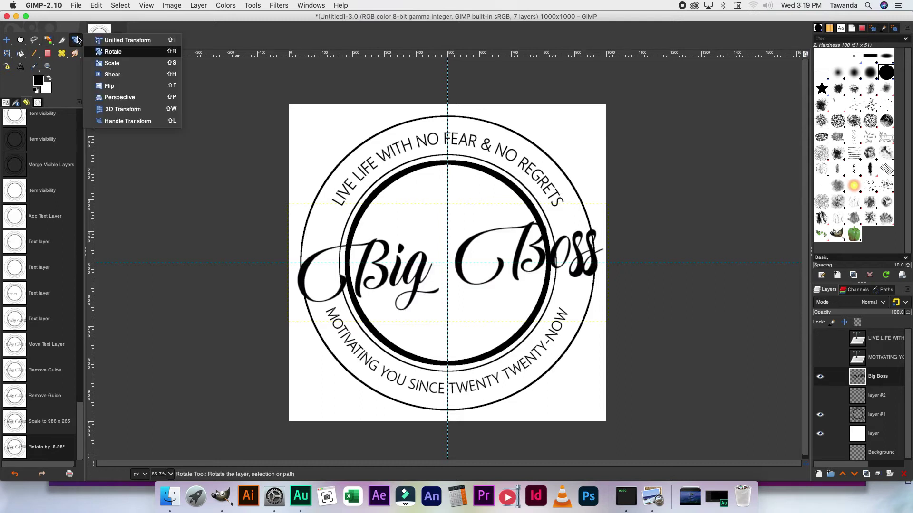
pyautogui.click(9, 41)
pyautogui.moveTo(463, 247); pyautogui.dragTo(458, 243)
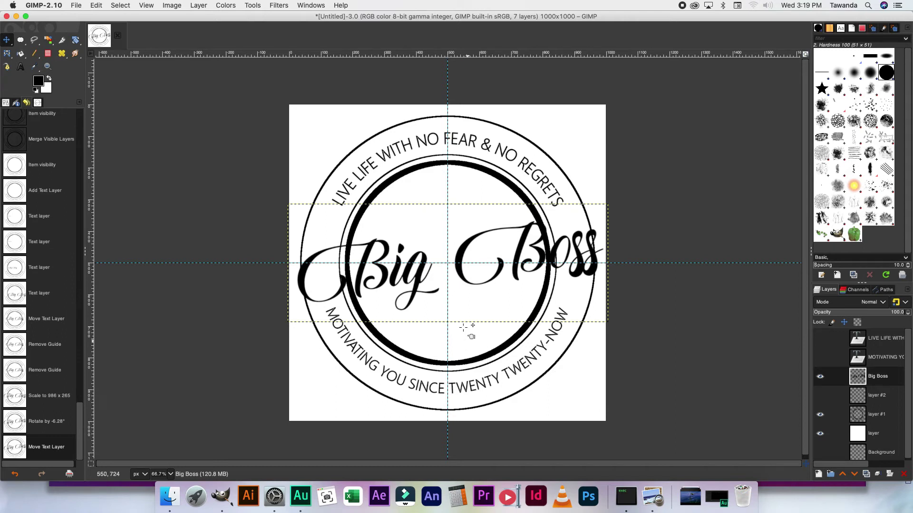
pyautogui.moveTo(517, 248); pyautogui.dragTo(517, 241)
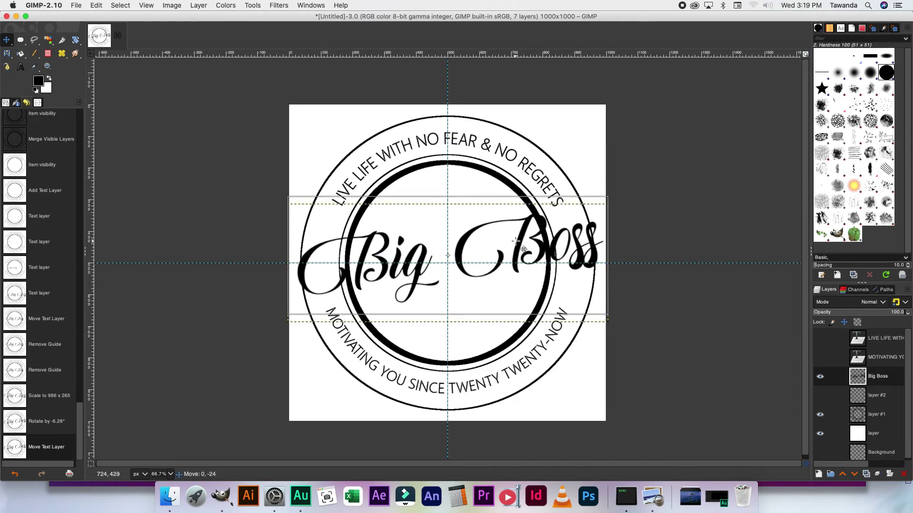
pyautogui.click(76, 40)
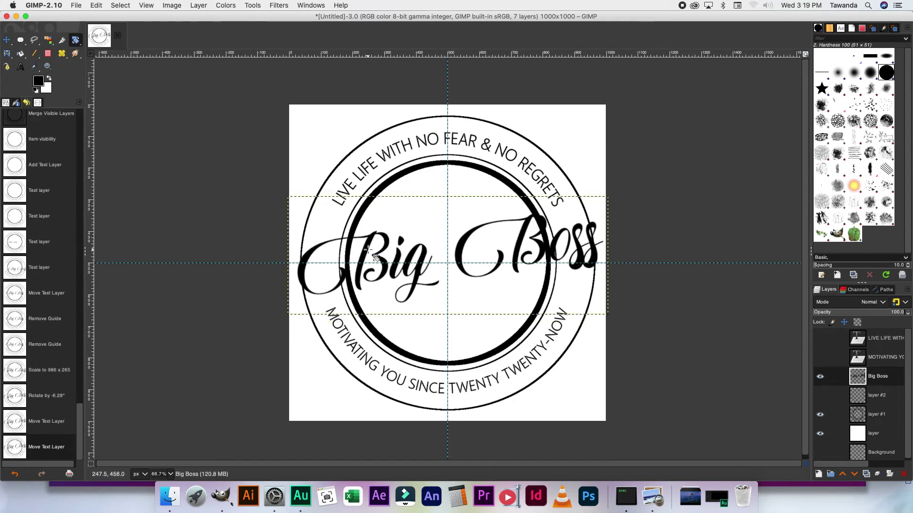
pyautogui.moveTo(369, 249); pyautogui.dragTo(369, 251)
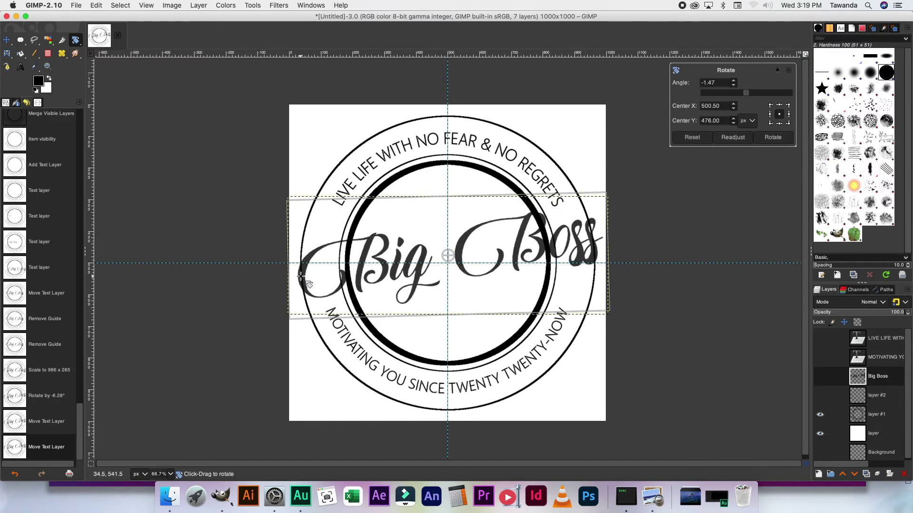
pyautogui.click(772, 137)
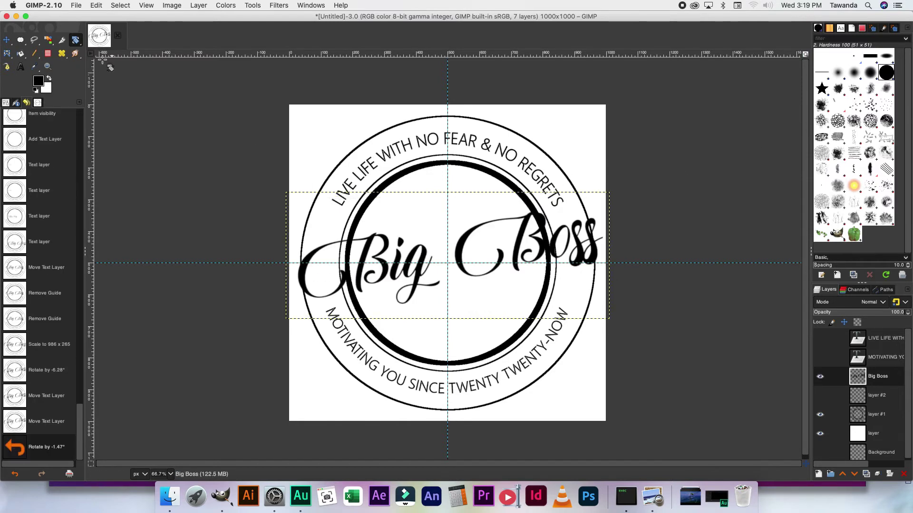
pyautogui.click(5, 42)
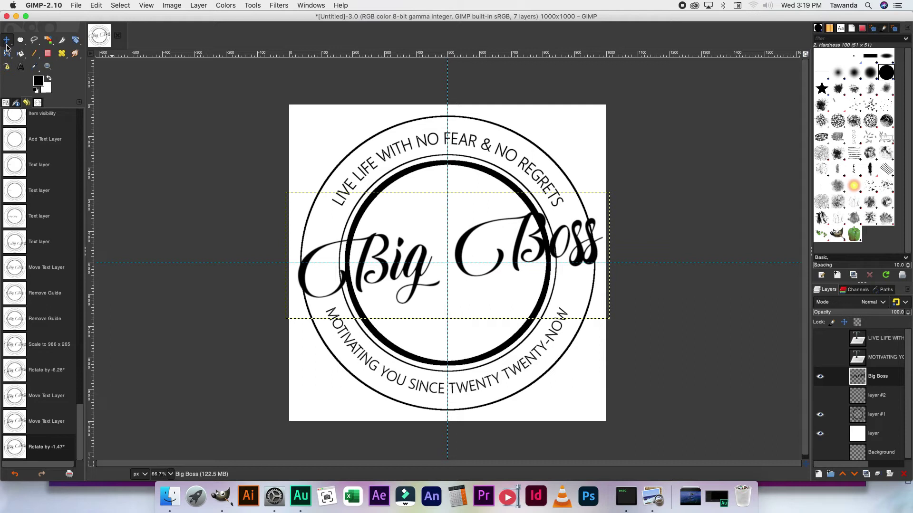
# Add an empty layer #3 beneath Big Boss and merge the text down into it.
pyautogui.click(818, 474)
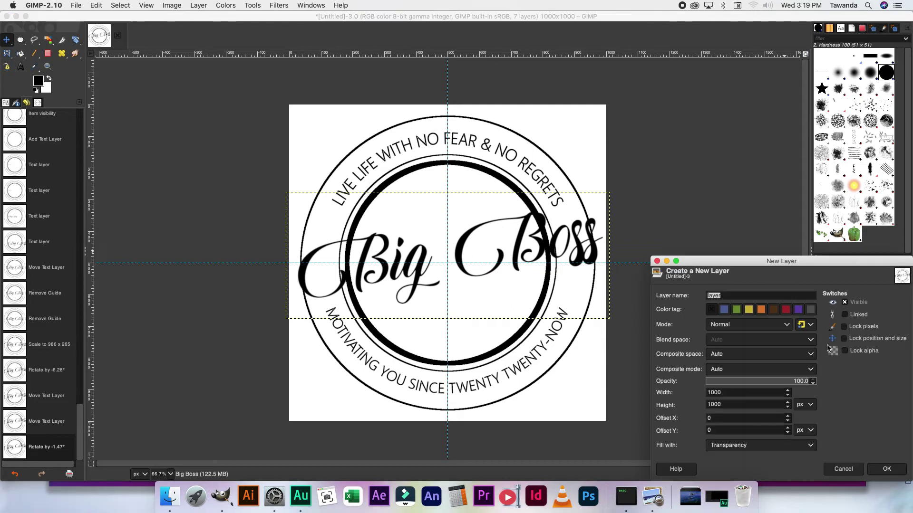
pyautogui.click(886, 471)
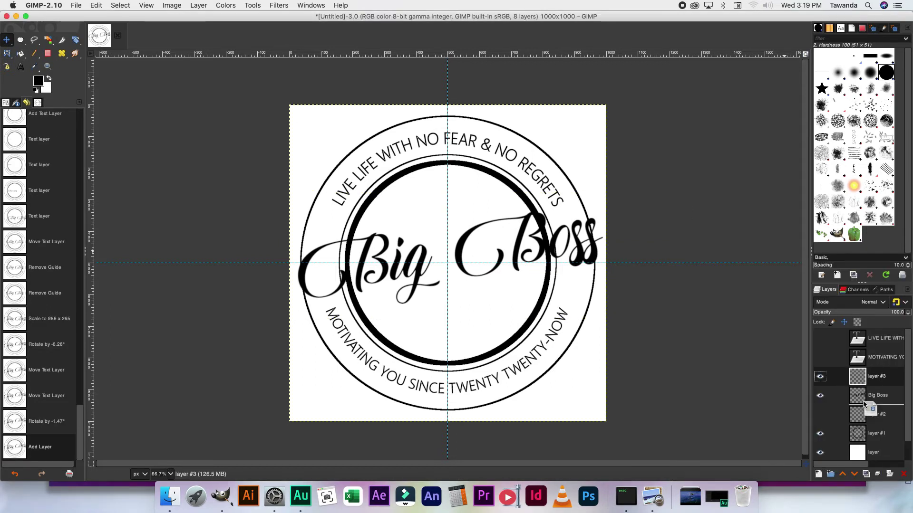
pyautogui.moveTo(857, 396); pyautogui.dragTo(864, 381)
pyautogui.rightClick(865, 381)
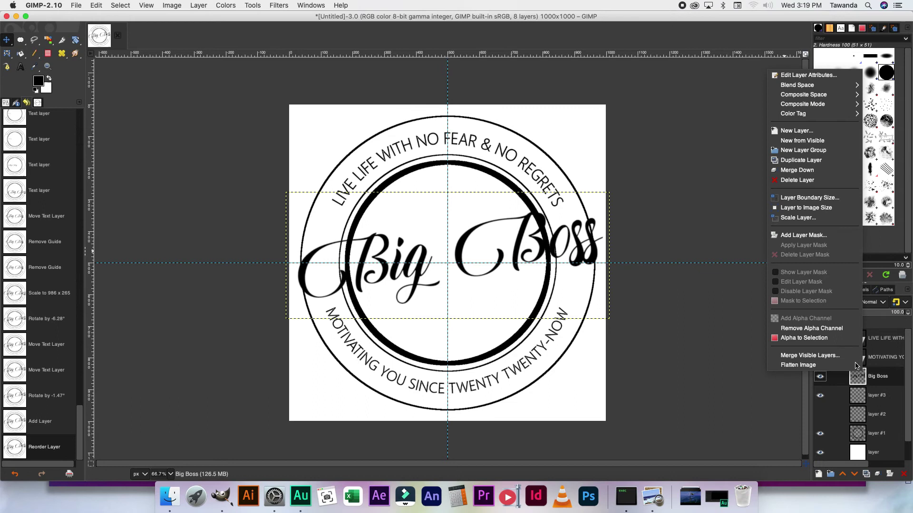
pyautogui.click(798, 170)
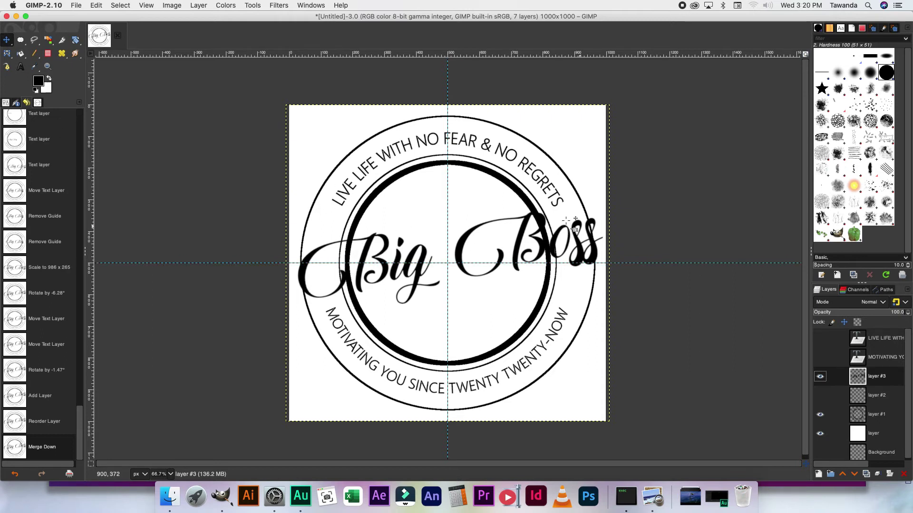
# Select the black Big Boss lettering by colour and invert the selection.
pyautogui.click(48, 40)
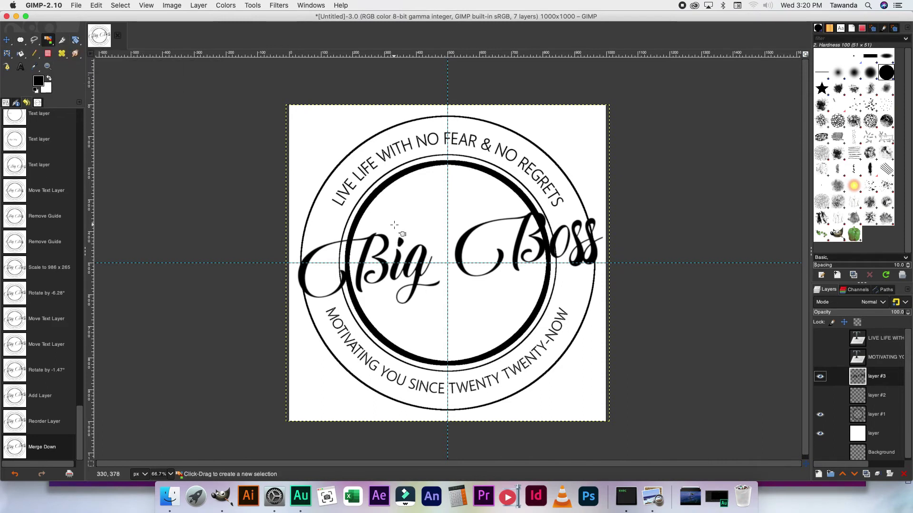
pyautogui.click(394, 224)
pyautogui.rightClick(395, 227)
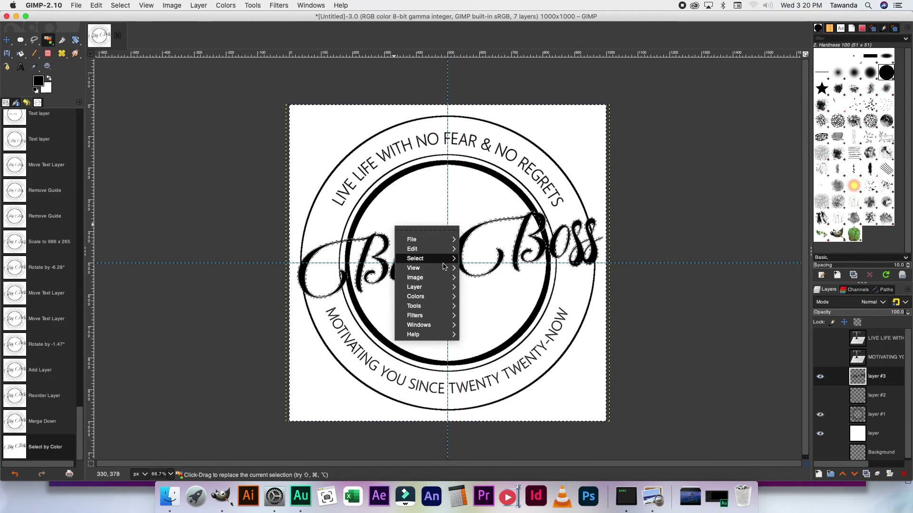
pyautogui.moveTo(444, 263)
pyautogui.click(475, 283)
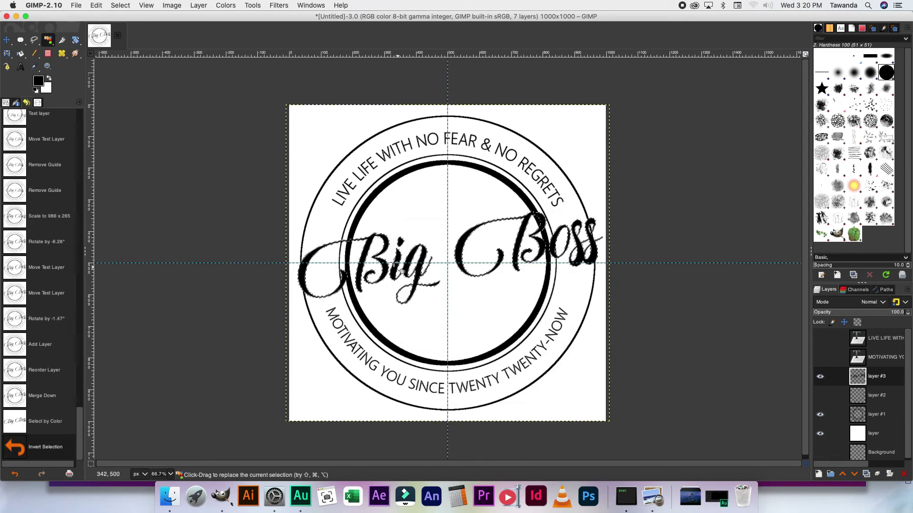
# Grow the selection by 5 px and add a new layer #4.
pyautogui.rightClick(408, 234)
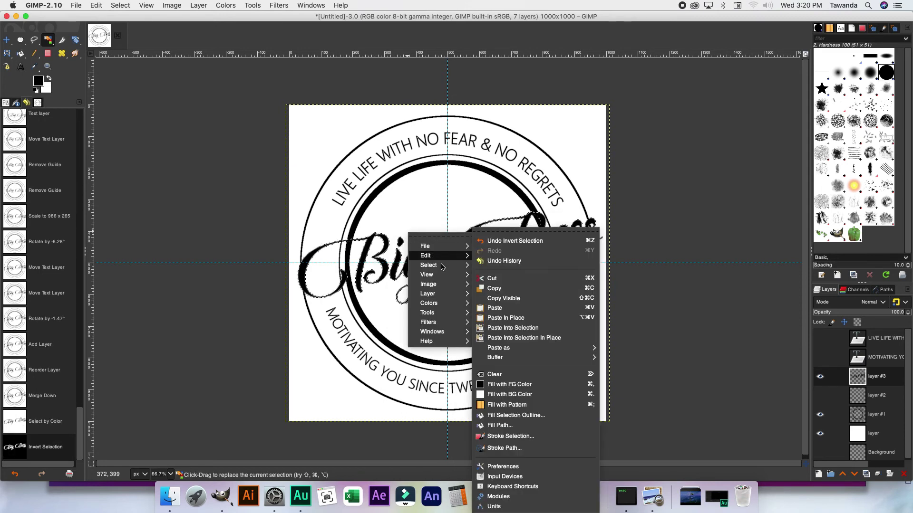
pyautogui.moveTo(443, 270)
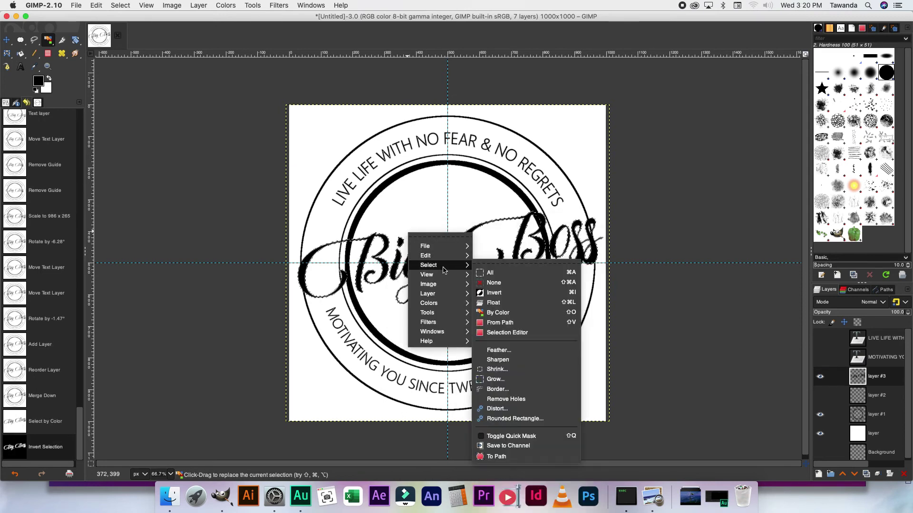
pyautogui.click(525, 383)
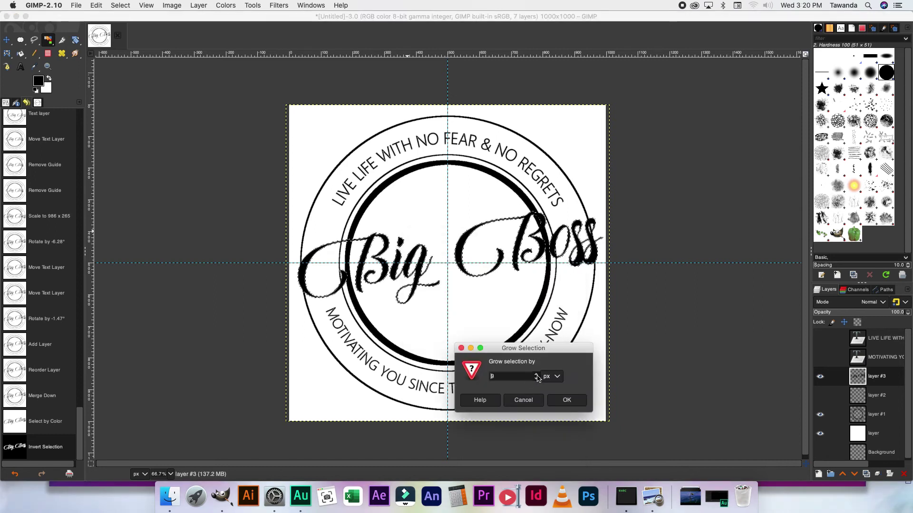
pyautogui.click(567, 401)
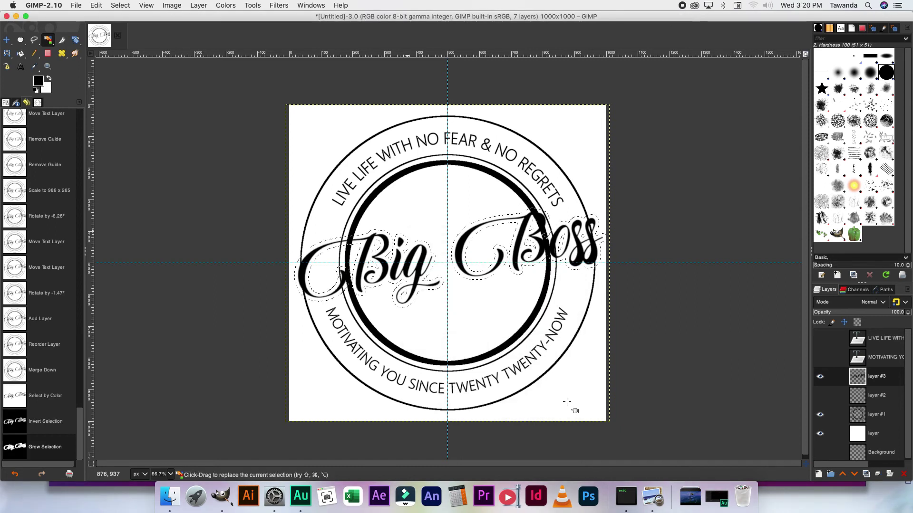
pyautogui.click(820, 475)
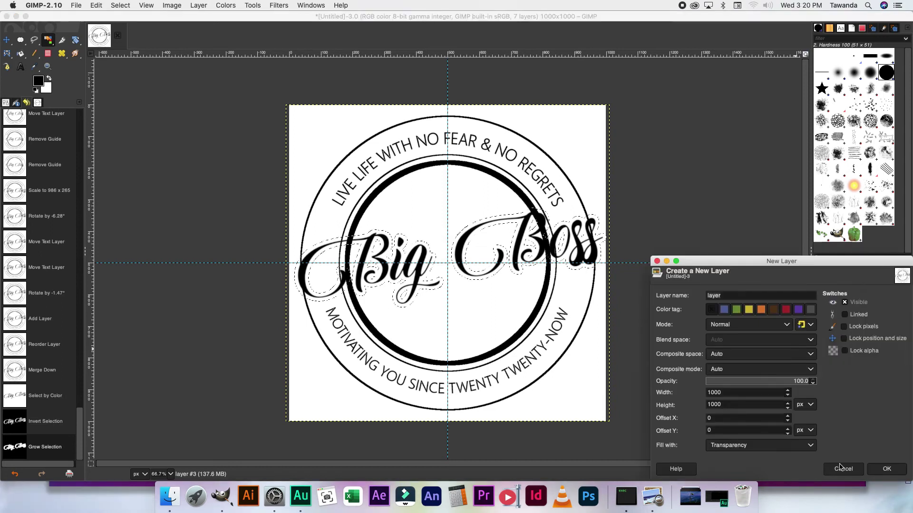
pyautogui.click(877, 471)
# Place layer #4 below layer #3, fill the grown selection white, and deselect.
pyautogui.moveTo(858, 378); pyautogui.dragTo(862, 403)
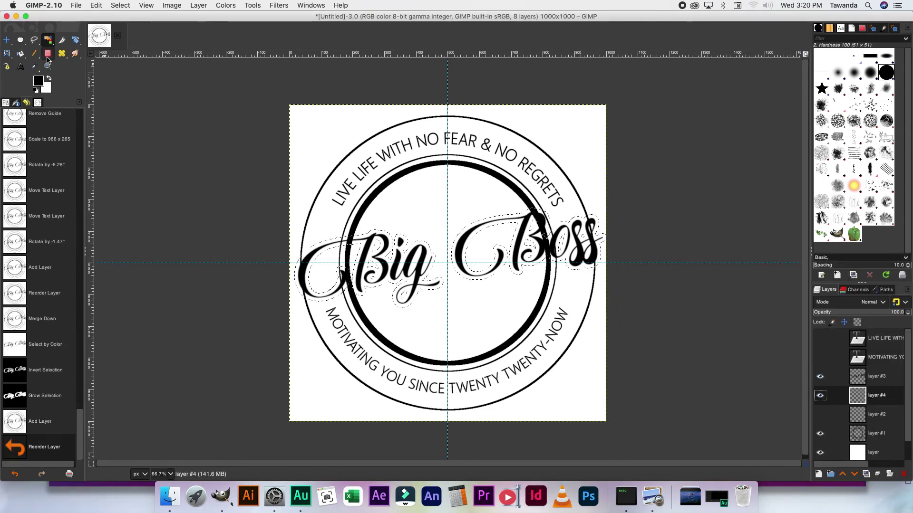
pyautogui.click(21, 53)
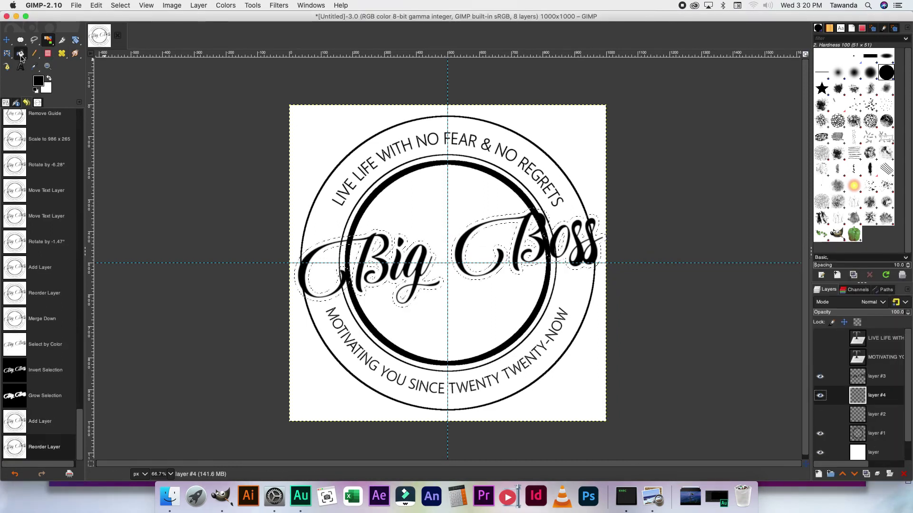
pyautogui.click(377, 253)
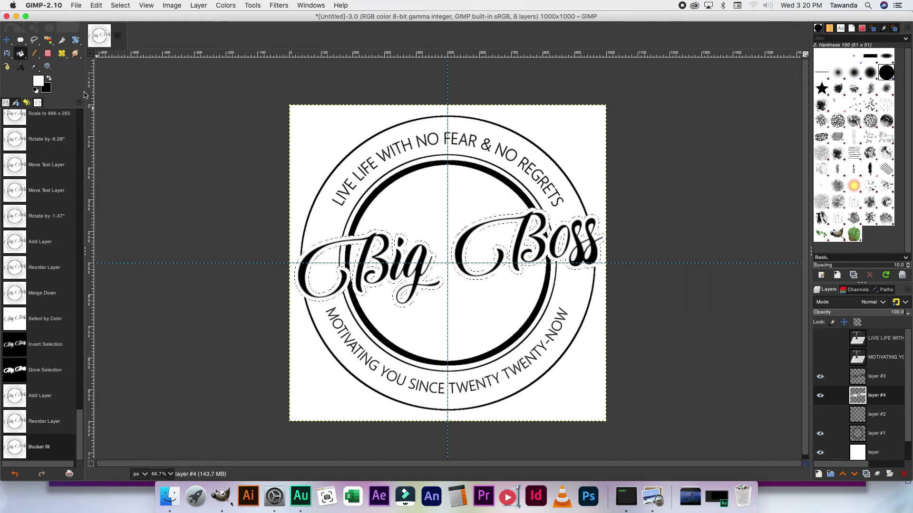
pyautogui.rightClick(370, 258)
pyautogui.moveTo(410, 289)
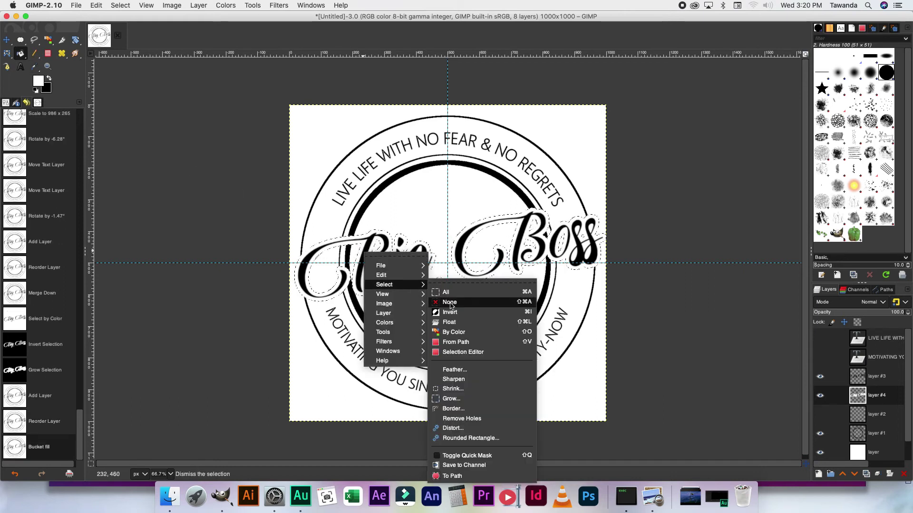
pyautogui.click(451, 303)
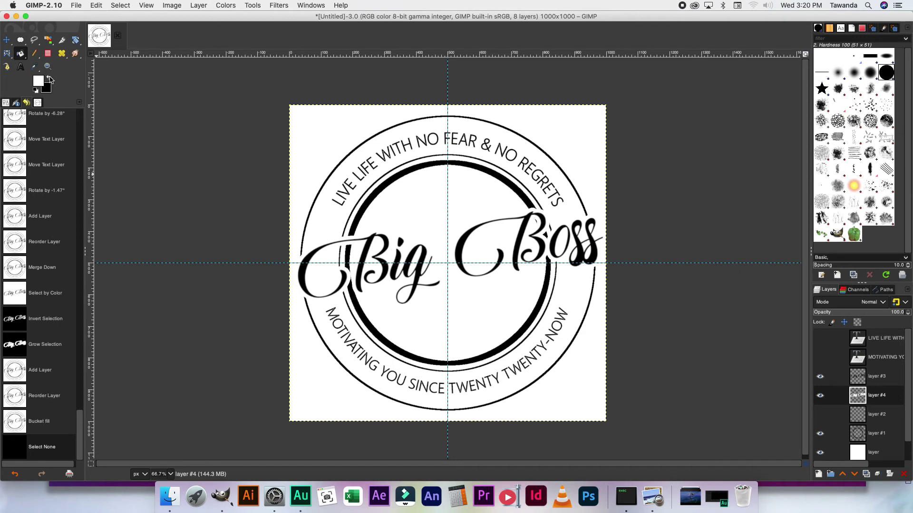
# Hide the white background layer and merge all visible layers.
pyautogui.moveTo(907, 396); pyautogui.dragTo(904, 413)
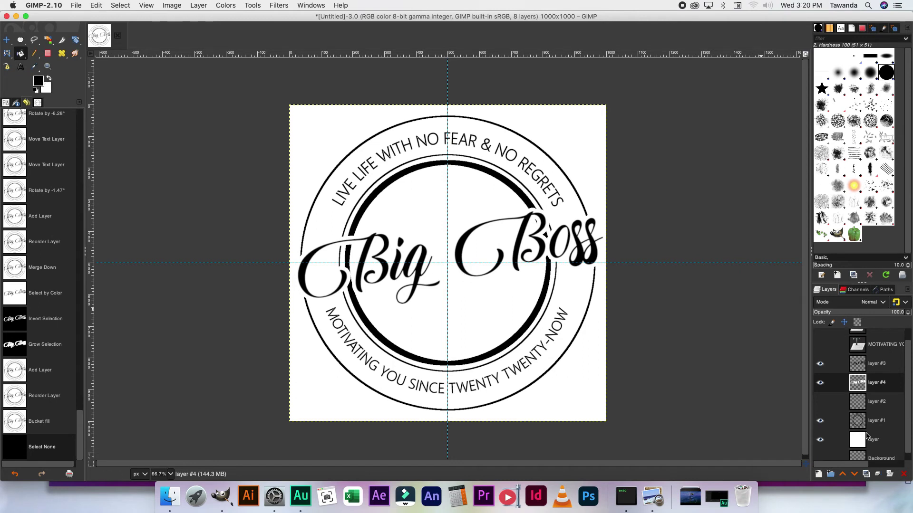
pyautogui.click(820, 440)
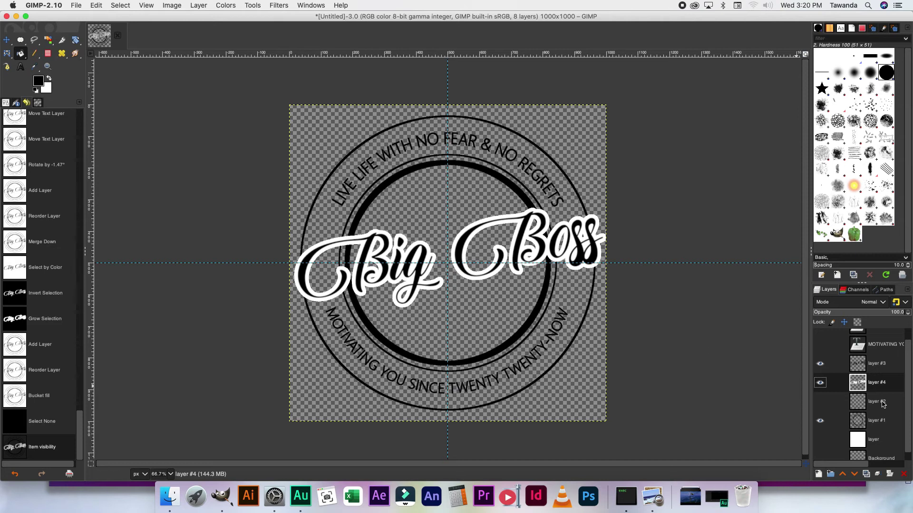
pyautogui.scroll(-1, 883, 404)
pyautogui.scroll(2, 882, 404)
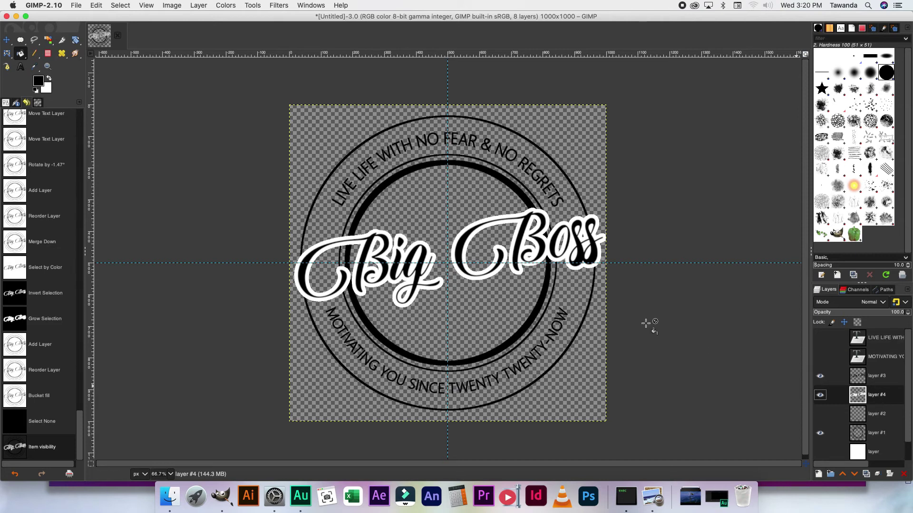
pyautogui.hotkey('ctrl', 'm')
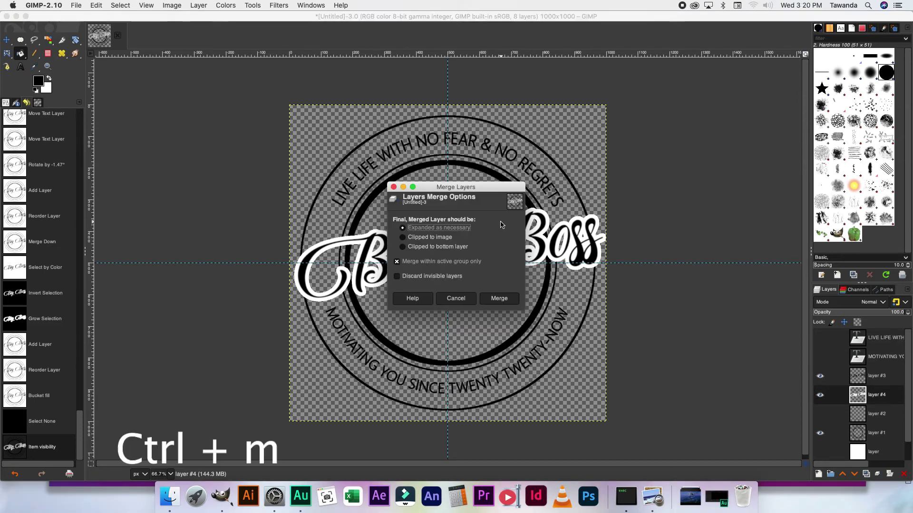
pyautogui.press('Return')
# Select the white outline around Big Boss by colour, delete it, and deselect.
pyautogui.click(48, 40)
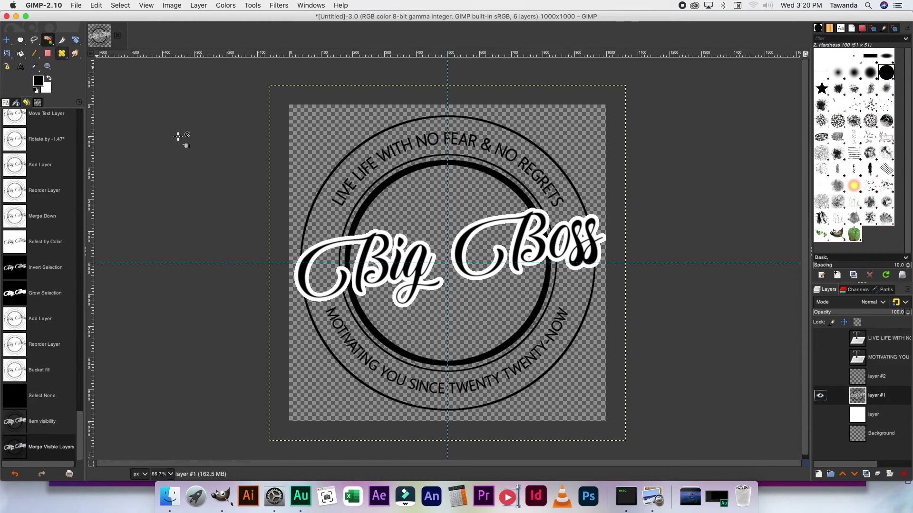
pyautogui.click(331, 246)
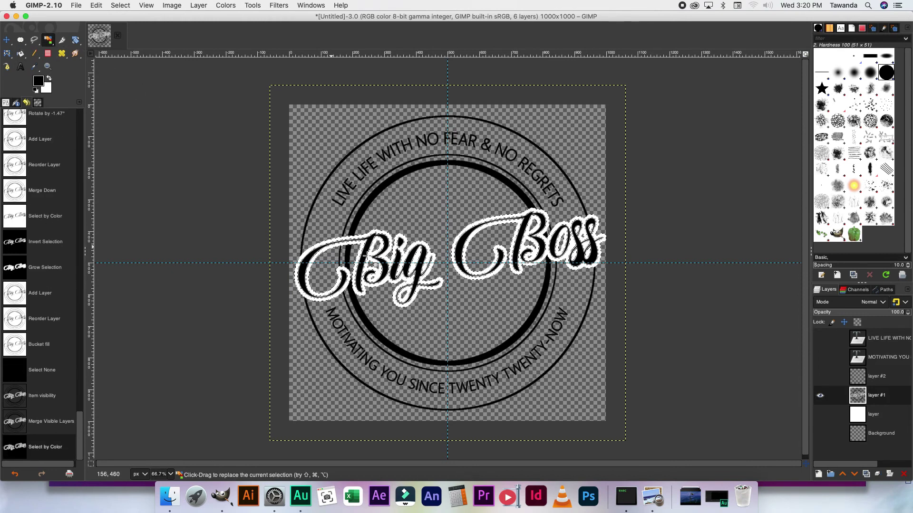
pyautogui.press('Delete')
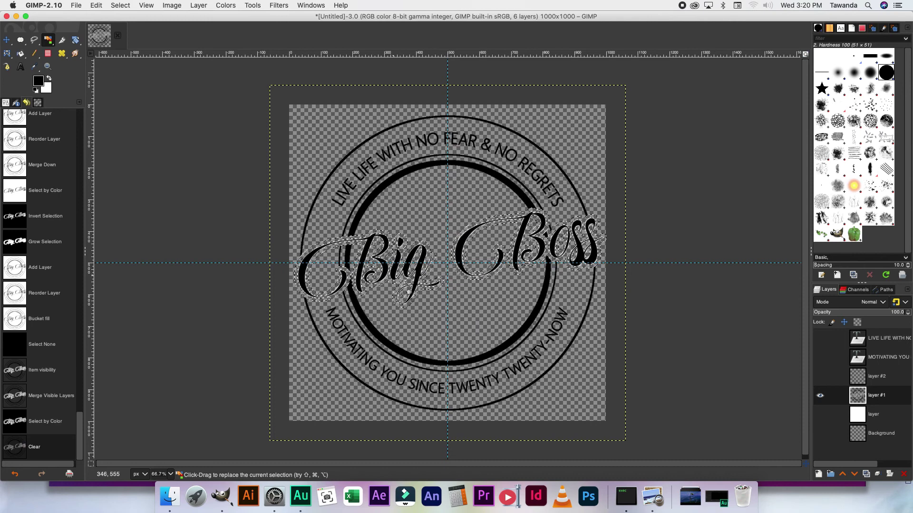
pyautogui.rightClick(389, 249)
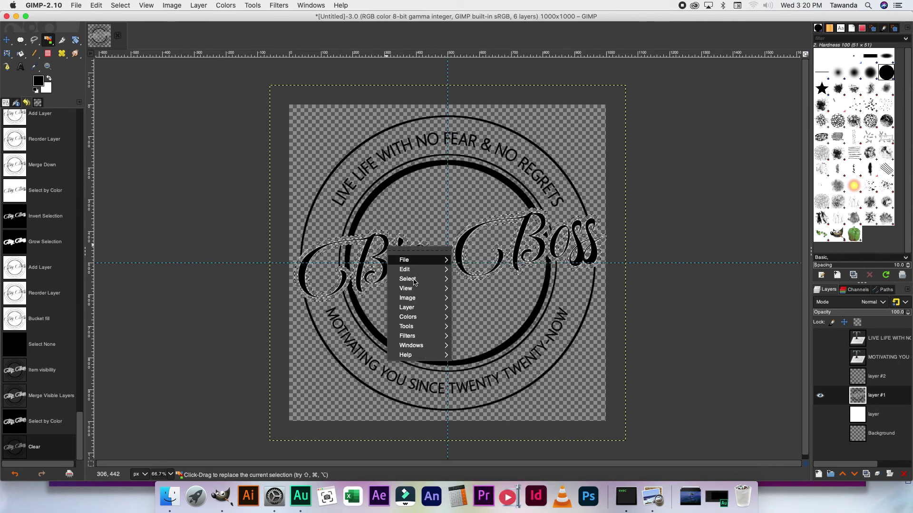
pyautogui.moveTo(413, 279)
pyautogui.click(467, 297)
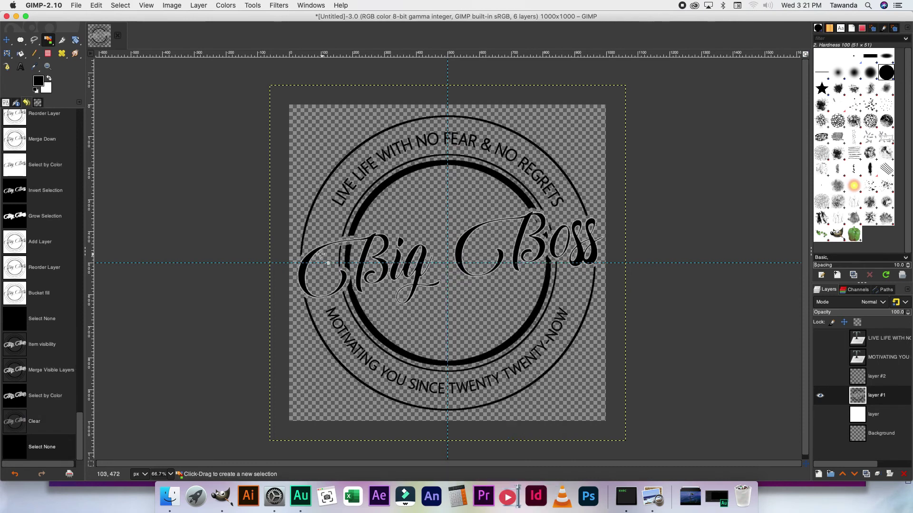
# Apply Levels to layer #1 with input gamma about 0.14 to remove the white edge halos.
pyautogui.keyDown('ctrl'); pyautogui.scroll(5, 345, 241); pyautogui.keyUp('ctrl')
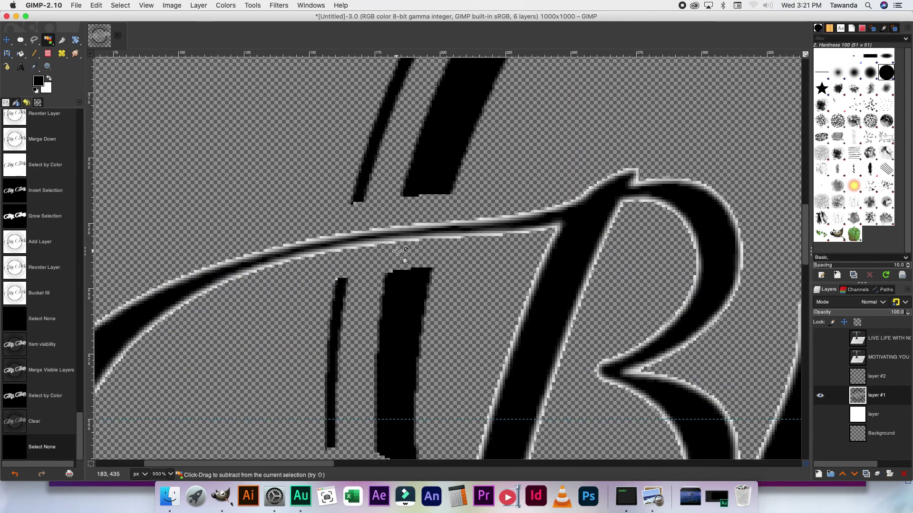
pyautogui.keyDown('ctrl'); pyautogui.scroll(-7, 397, 250); pyautogui.keyUp('ctrl')
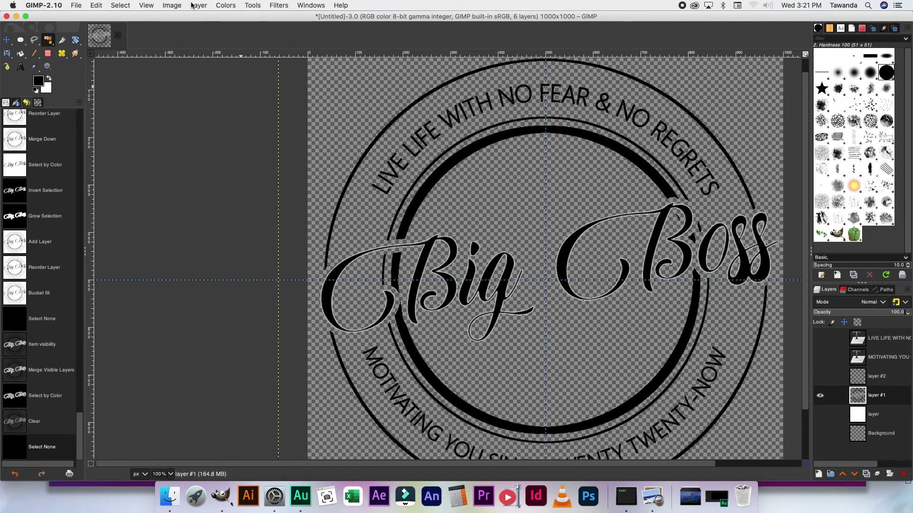
pyautogui.click(219, 5)
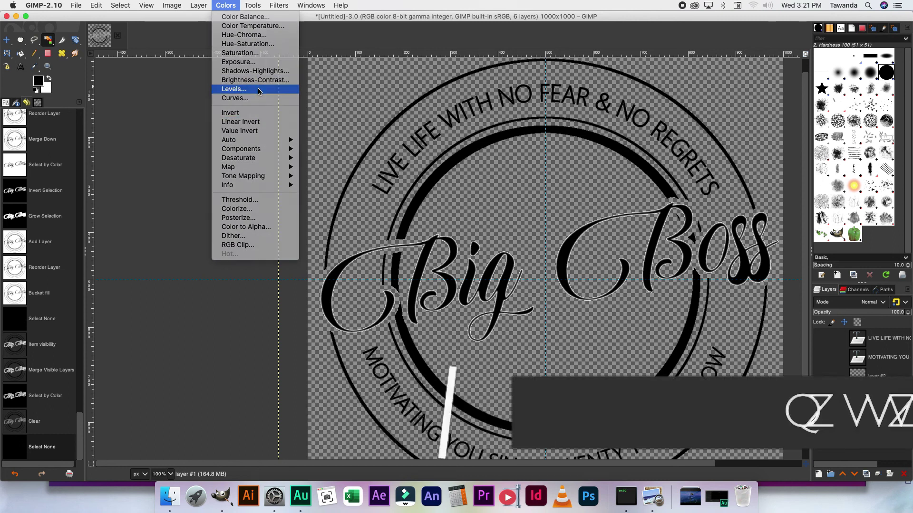
pyautogui.click(405, 251)
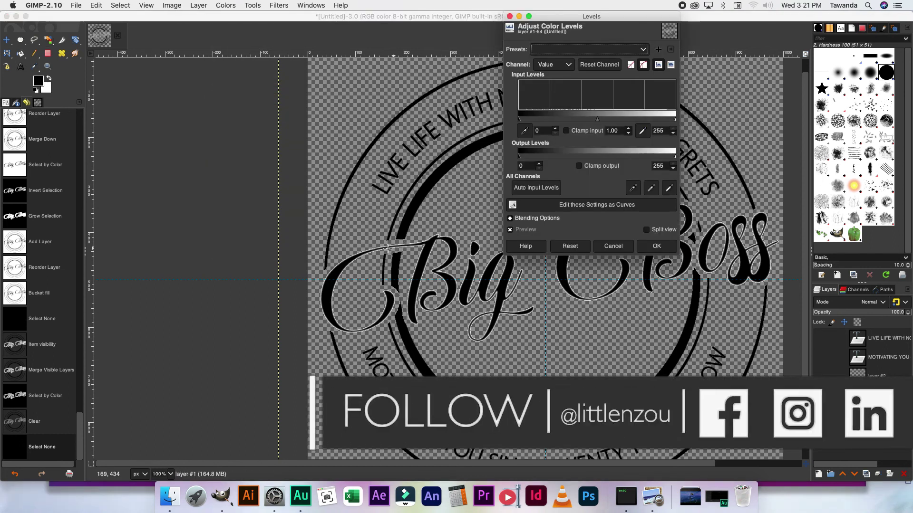
pyautogui.scroll(3, 385, 248)
pyautogui.scroll(1, 386, 248)
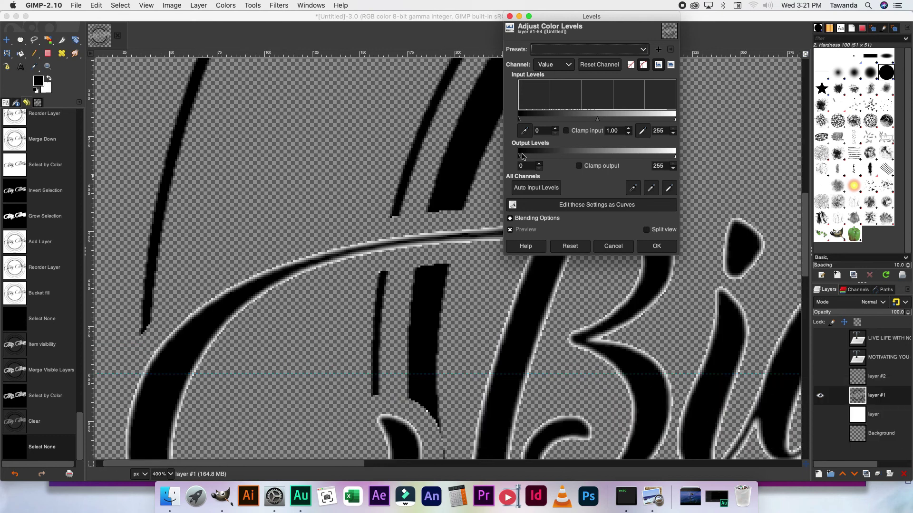
pyautogui.moveTo(598, 120); pyautogui.dragTo(664, 127)
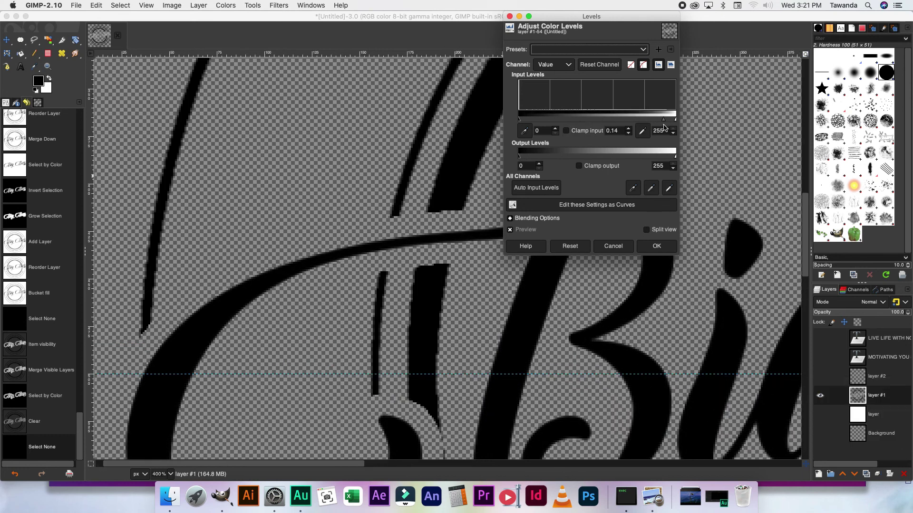
pyautogui.click(659, 248)
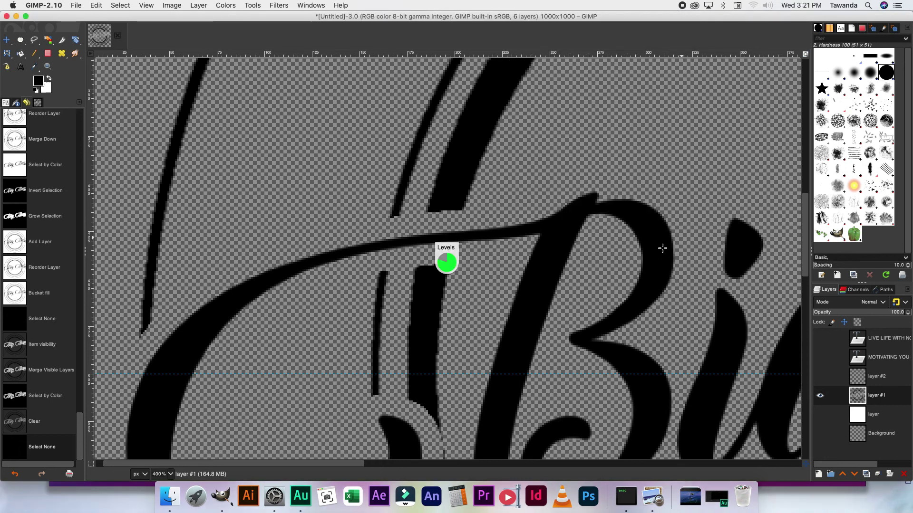
# Show the white layer and add bold 'GENUINE' text above Big Boss.
pyautogui.press('-')
pyautogui.press('-')
pyautogui.press('-')
pyautogui.press('-')
pyautogui.press('-')
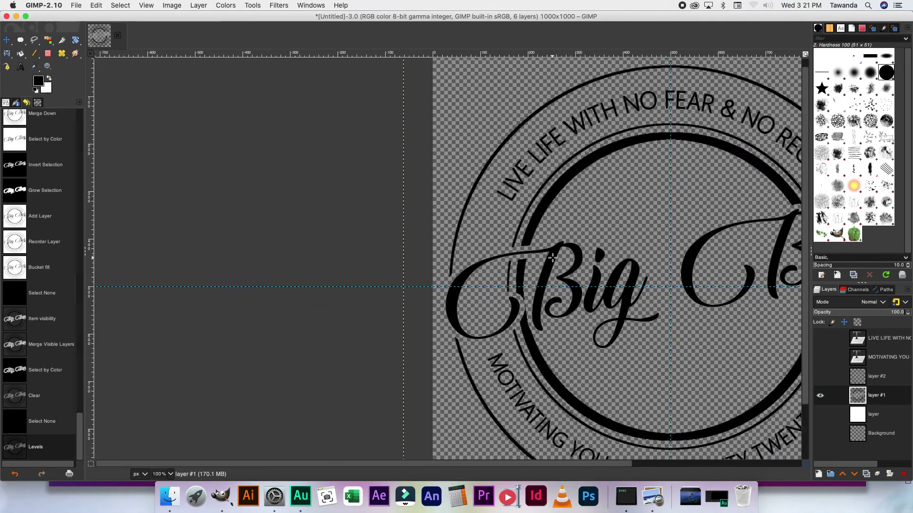
pyautogui.click(819, 414)
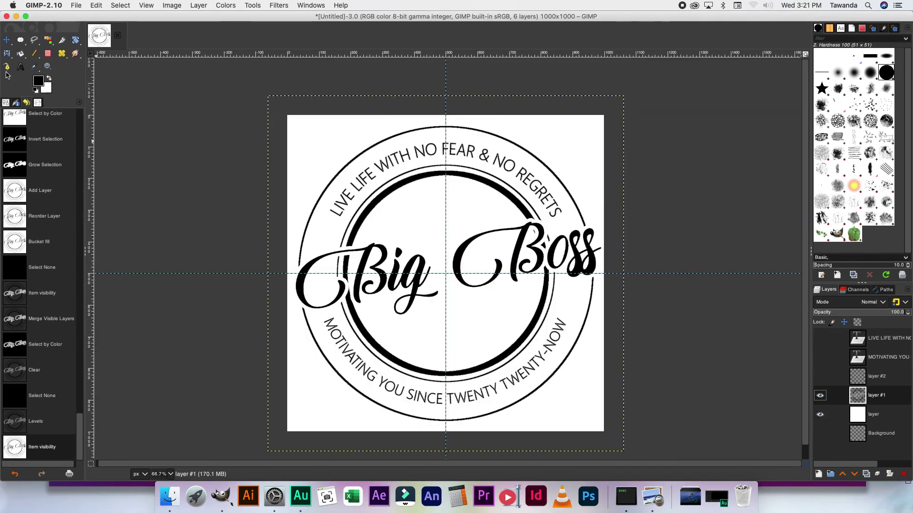
pyautogui.click(374, 213)
pyautogui.write('GENUINE')
pyautogui.hotkey('ctrl', 'a')
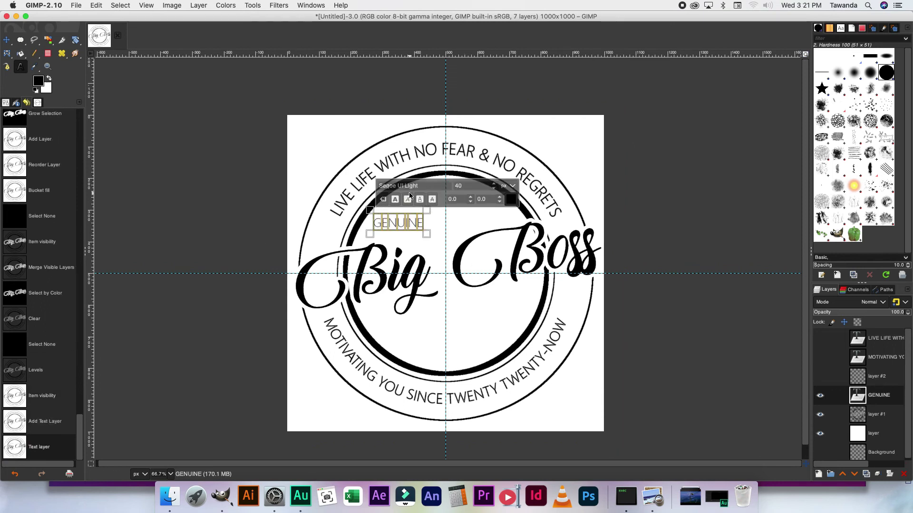
pyautogui.click(396, 199)
# Add bold 'CLASS OF 2022' text below Big Boss.
pyautogui.click(418, 322)
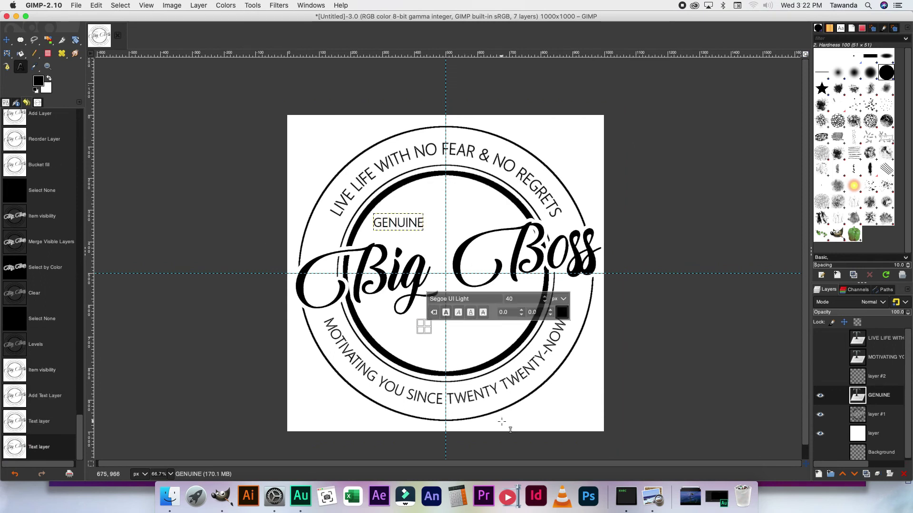
pyautogui.write('CLASS OF 2022')
pyautogui.hotkey('ctrl', 'a')
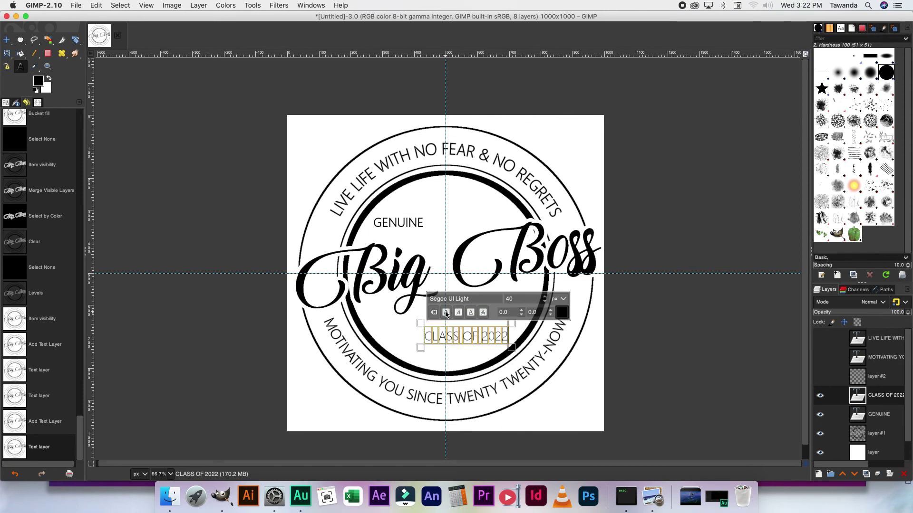
pyautogui.click(446, 313)
pyautogui.press('m')
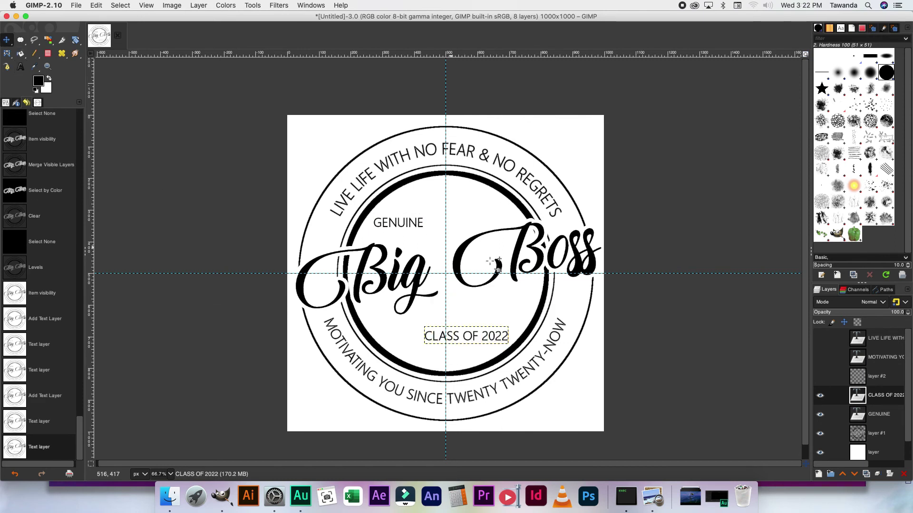
# Set the GENUINE text to Calibri Bold.
pyautogui.click(21, 66)
pyautogui.click(398, 222)
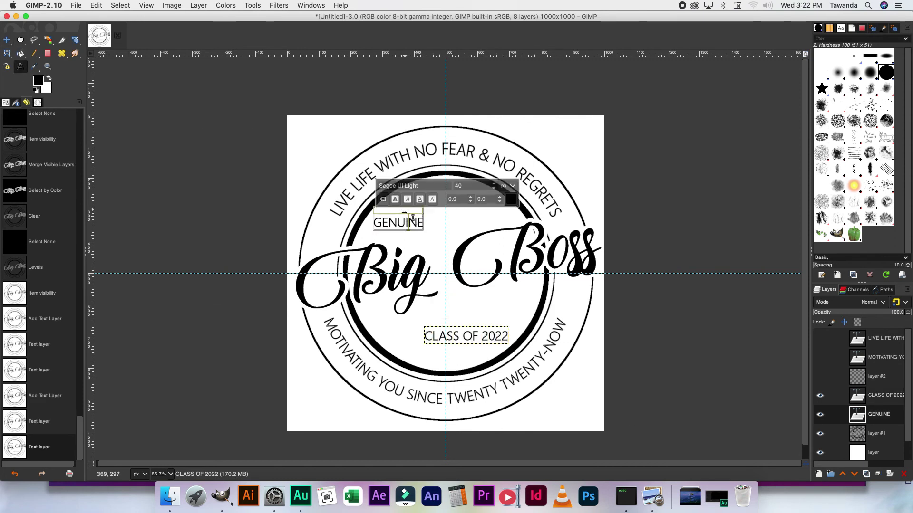
pyautogui.hotkey('ctrl', 'a')
pyautogui.click(399, 185)
pyautogui.write('Ca')
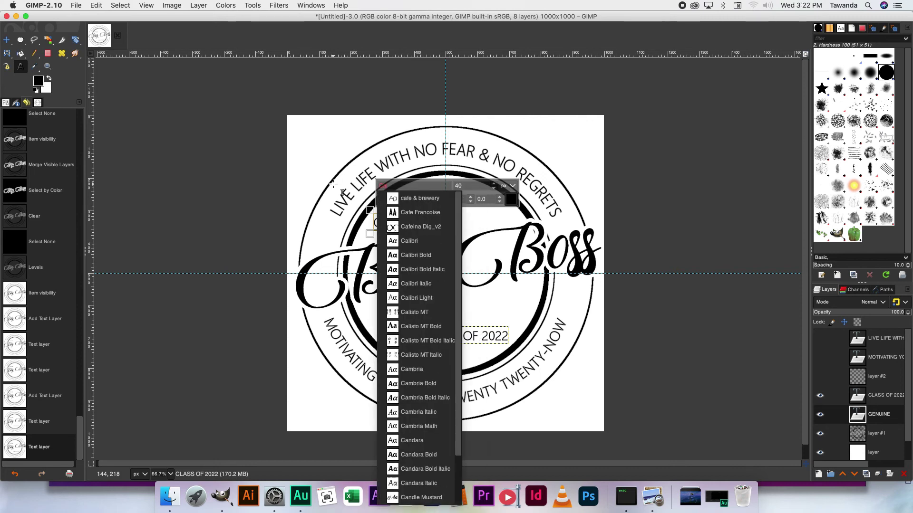
pyautogui.click(418, 256)
pyautogui.press('Return')
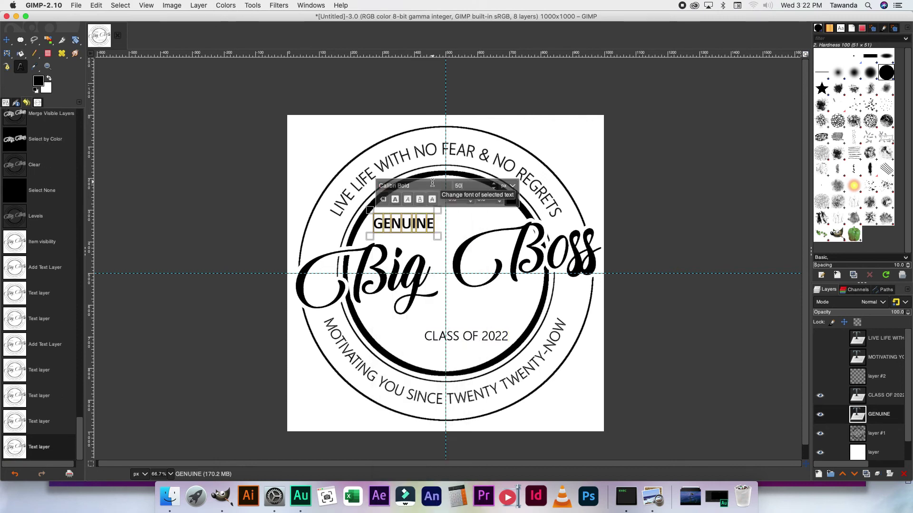
# Set CLASS OF 2022 to Calibri Bold and hide the white layer.
pyautogui.click(452, 336)
pyautogui.hotkey('ctrl', 'a')
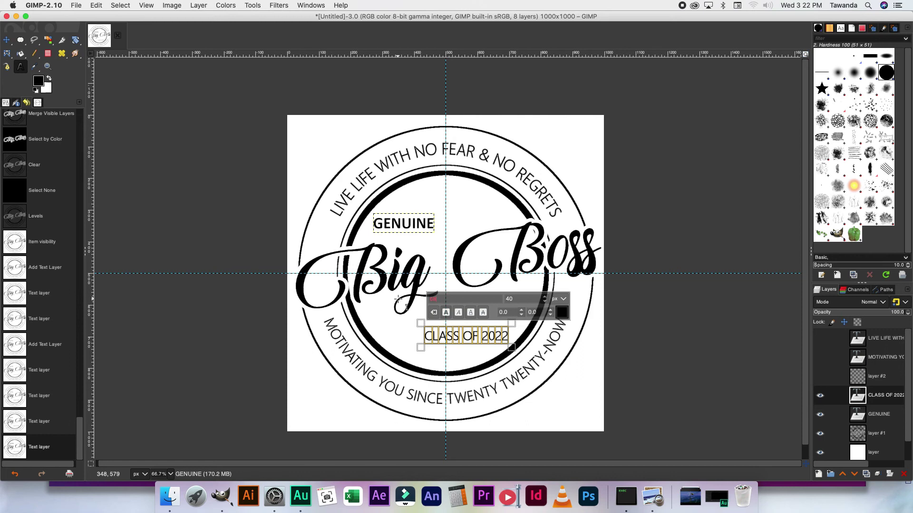
pyautogui.click(476, 76)
pyautogui.press('m')
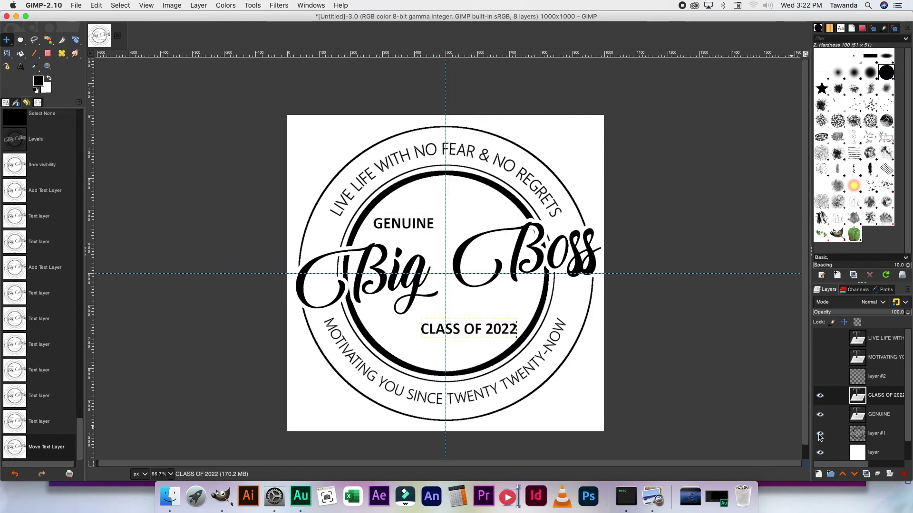
pyautogui.click(821, 453)
pyautogui.scroll(-1, 841, 416)
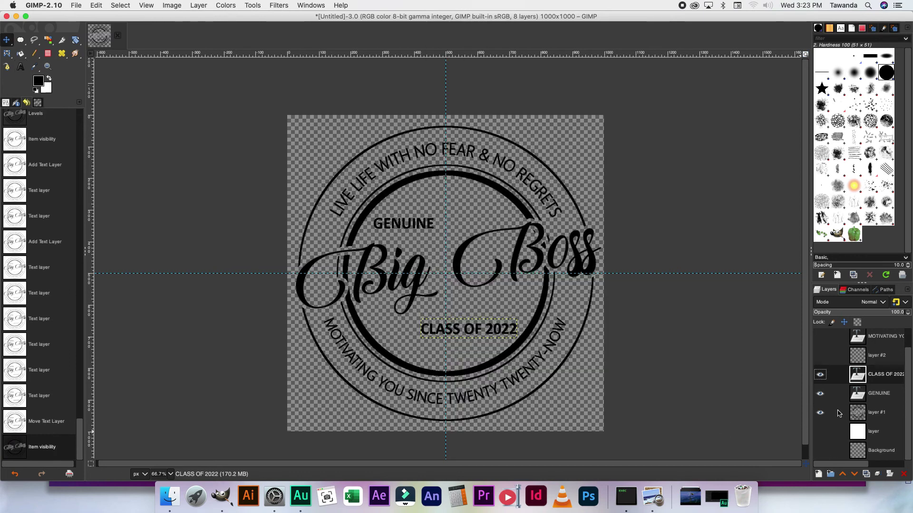
# Merge the visible layers, then darken the merged logo's midtones with Levels (gamma 0.37).
pyautogui.hotkey('ctrl', 'm')
pyautogui.press('Return')
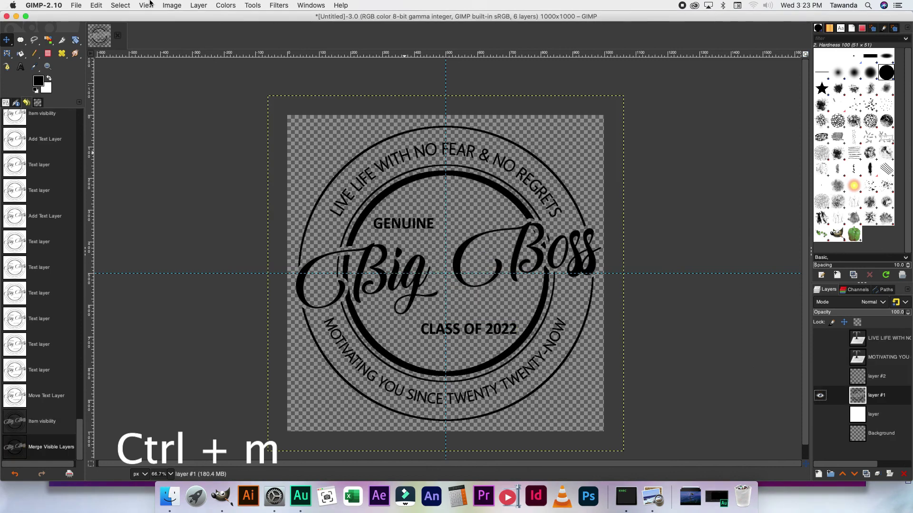
pyautogui.click(225, 5)
pyautogui.click(266, 89)
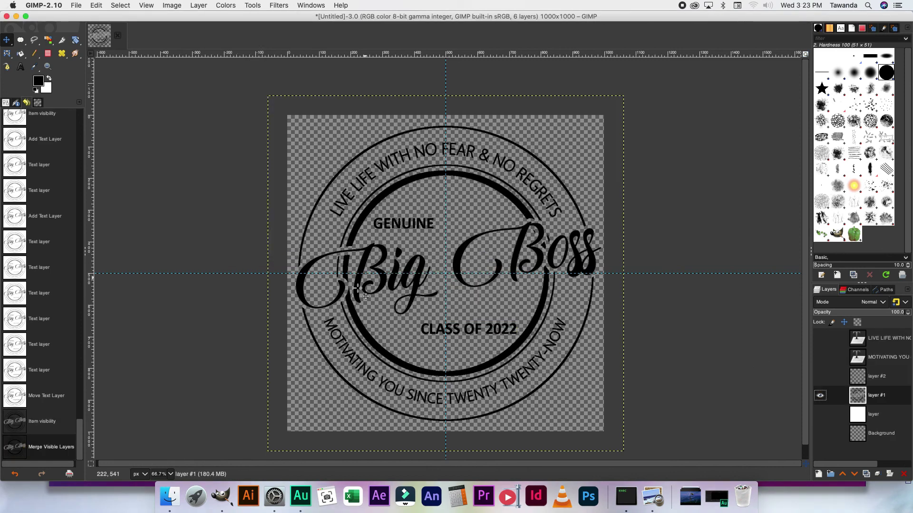
pyautogui.scroll(5, 366, 291)
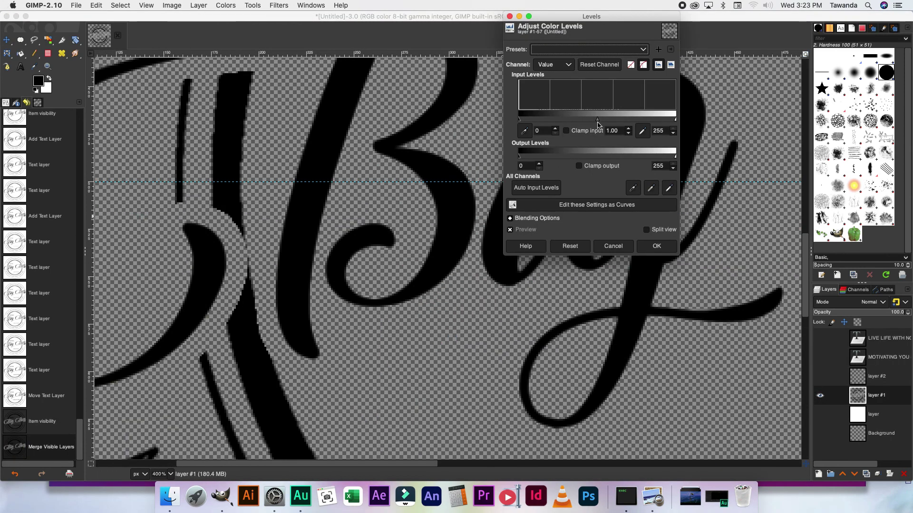
pyautogui.moveTo(598, 125); pyautogui.dragTo(619, 125)
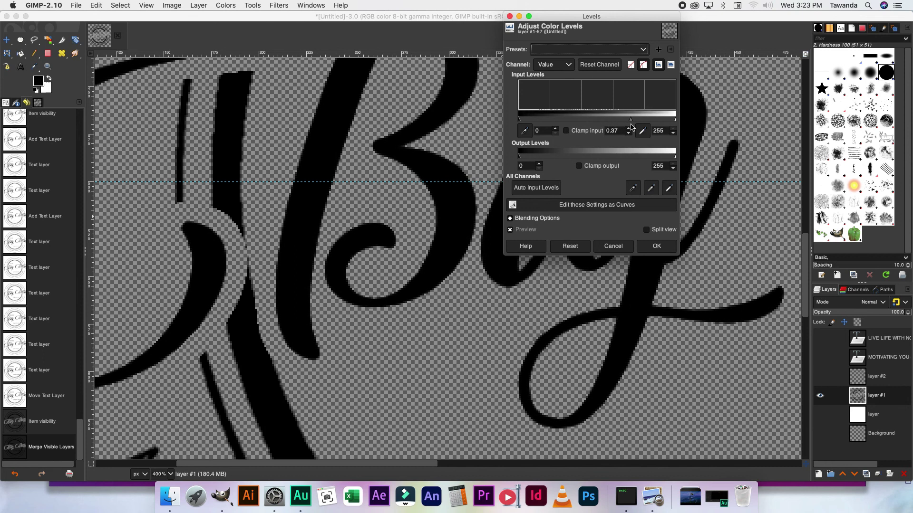
pyautogui.click(657, 246)
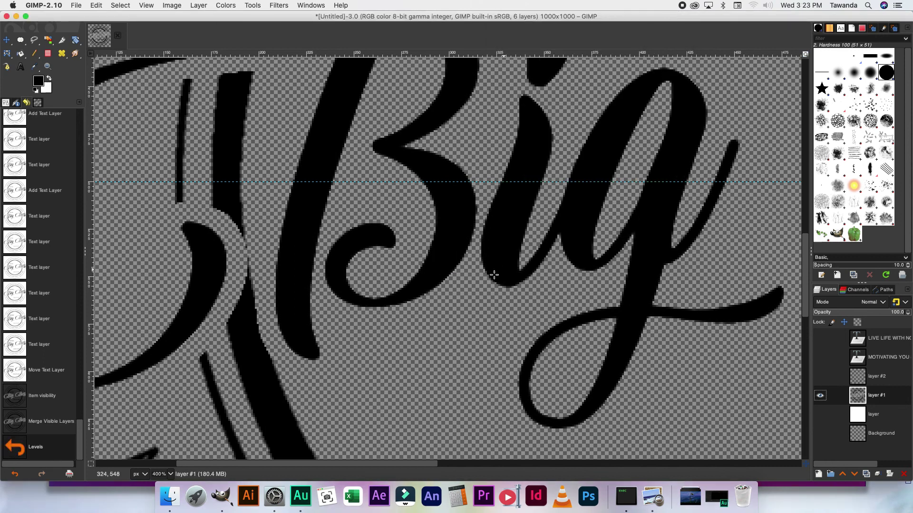
# Make the white background layer visible again in the Layers panel.
pyautogui.scroll(-5, 499, 280)
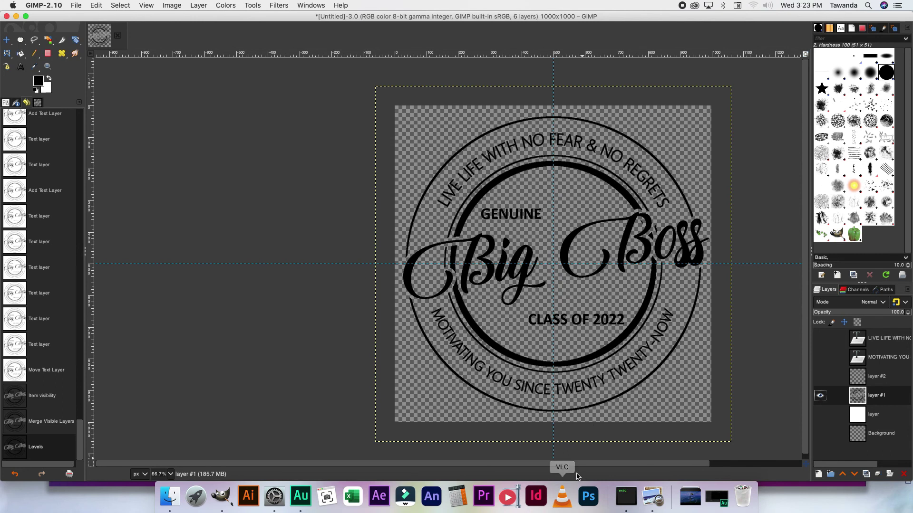
pyautogui.moveTo(556, 465); pyautogui.dragTo(602, 466)
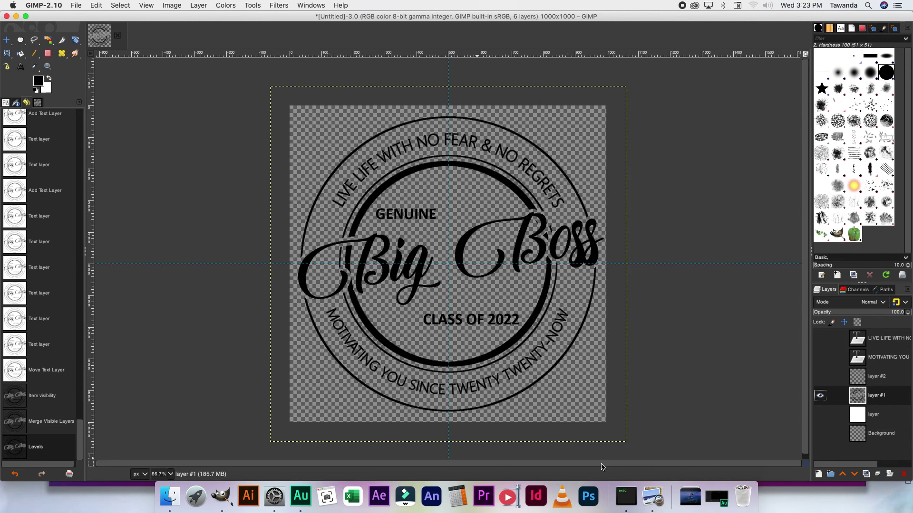
pyautogui.click(820, 415)
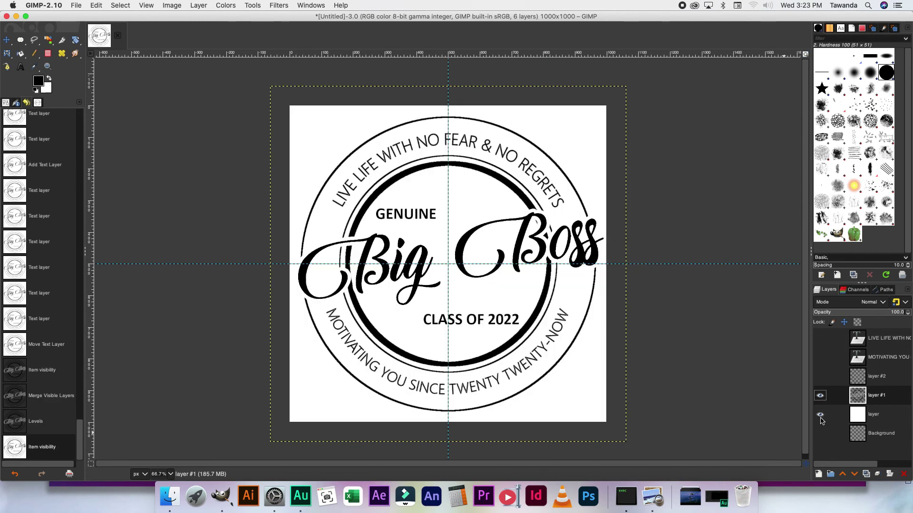